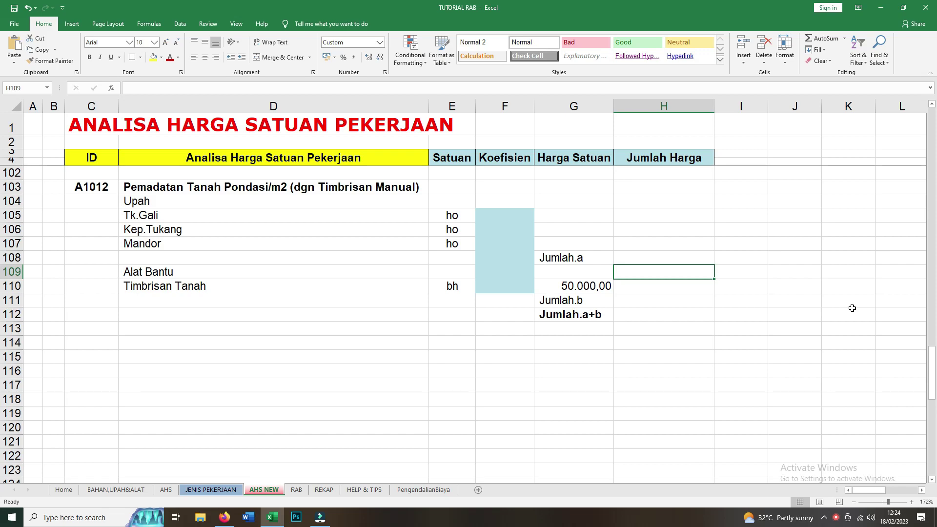
left_click(882, 7)
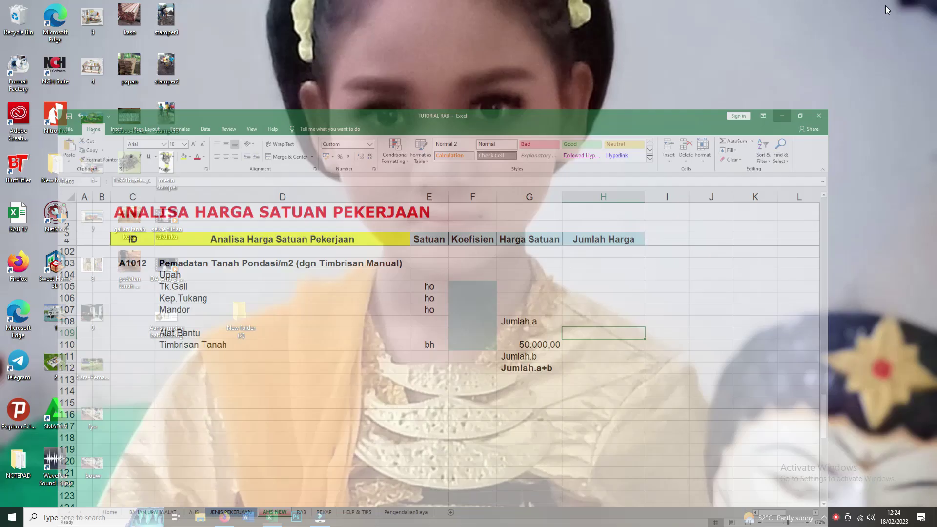
double_click(254, 315)
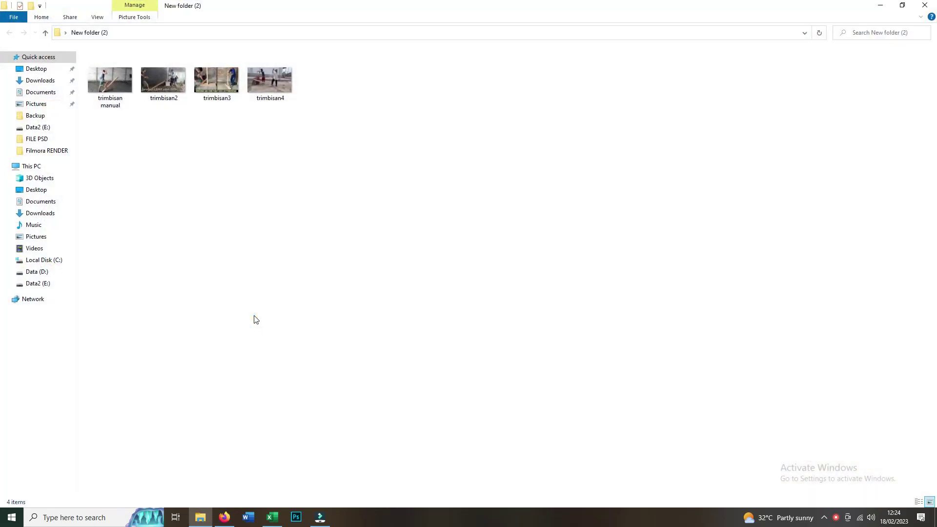
left_click(119, 83)
double_click(119, 84)
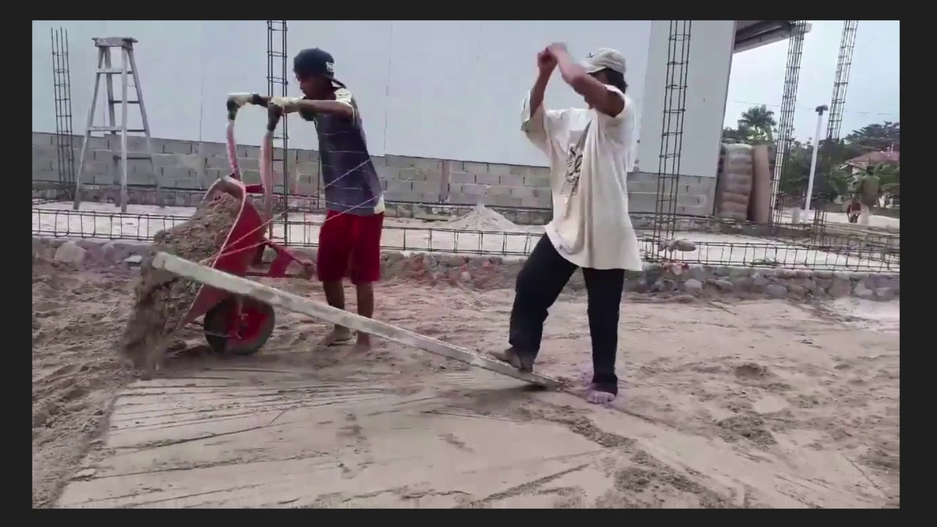
key("alt+F4")
key("alt+F4")
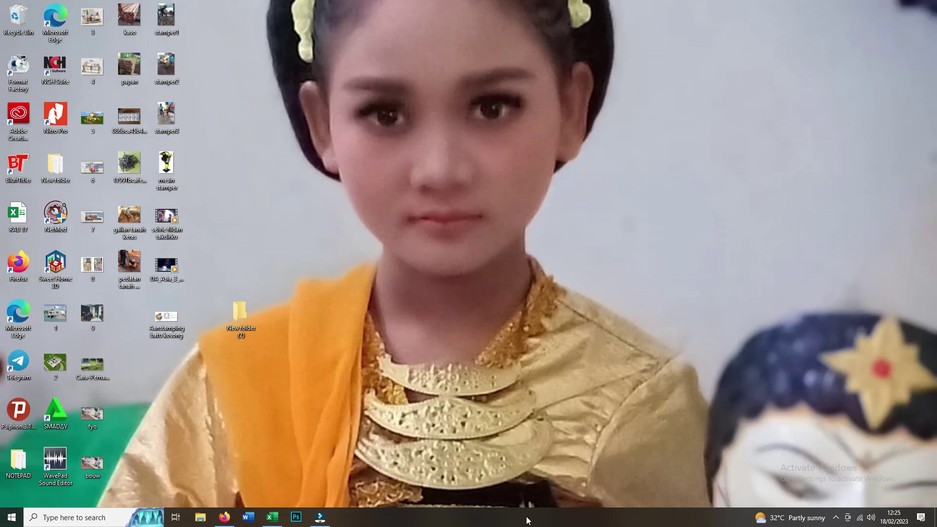
- Back in the workbook, enter 'a' beside Upah and 'b' beside Alat Bantu in column C
left_click(281, 518)
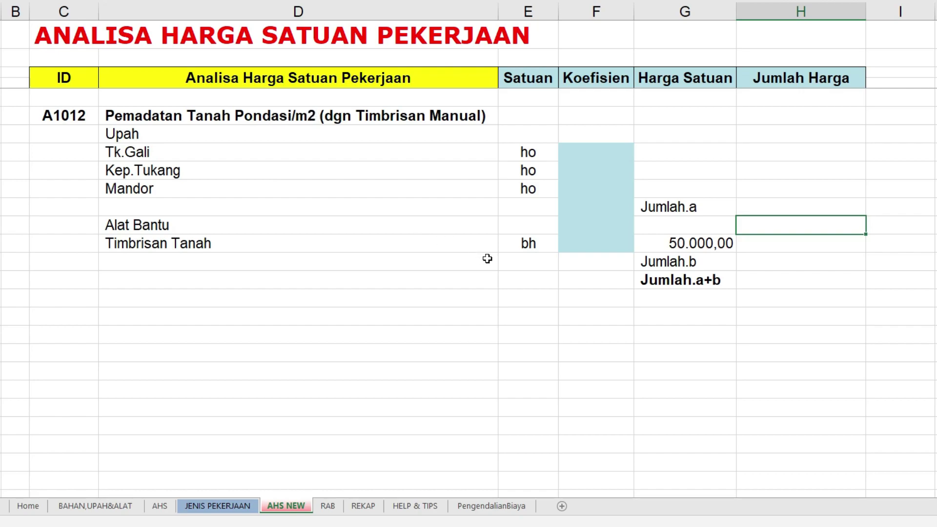
left_click(730, 406)
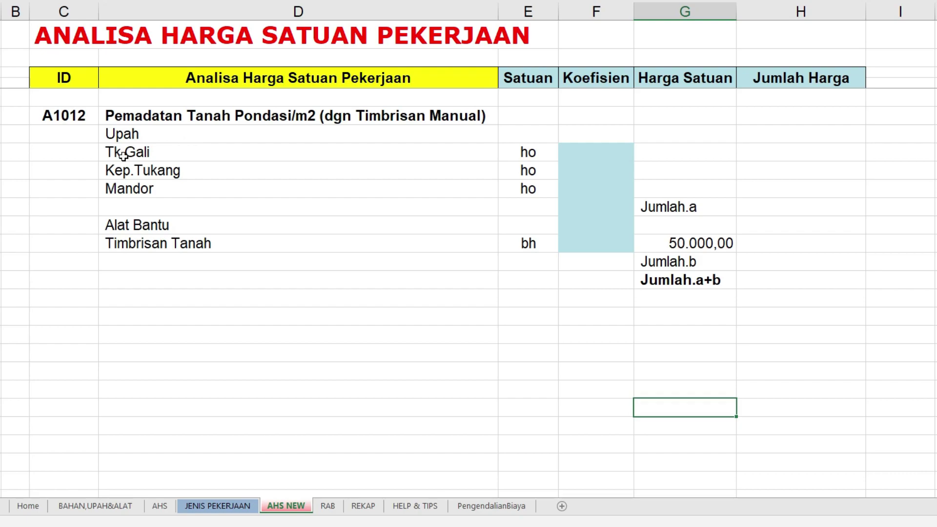
left_click(91, 138)
type("a")
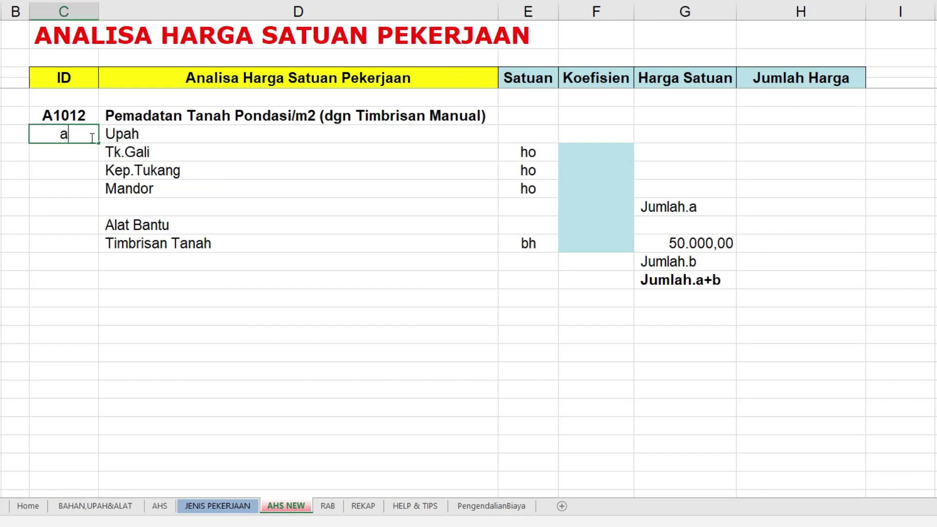
left_click(86, 226)
type("b")
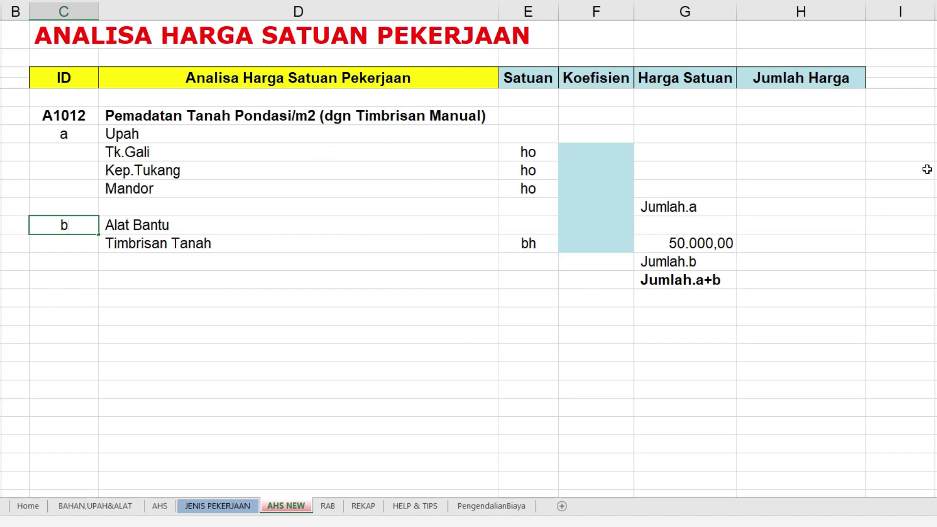
- Enter Koefisien 0,0220 Tk.Gali, 0,0044 Kep.Tukang, 0,0015 Mandor and 0,0200 Timbrisan Tanah
left_click(591, 151)
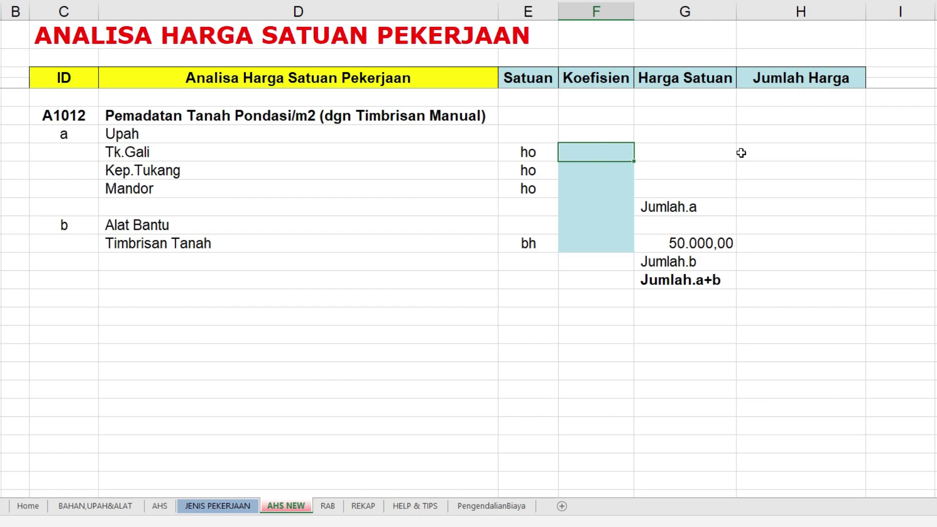
type("0,")
type("022")
type("0")
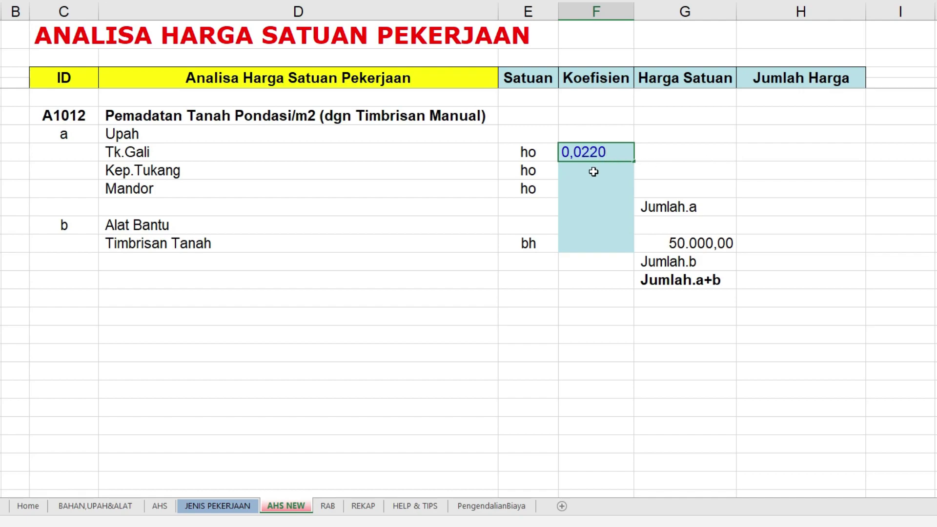
left_click(596, 169)
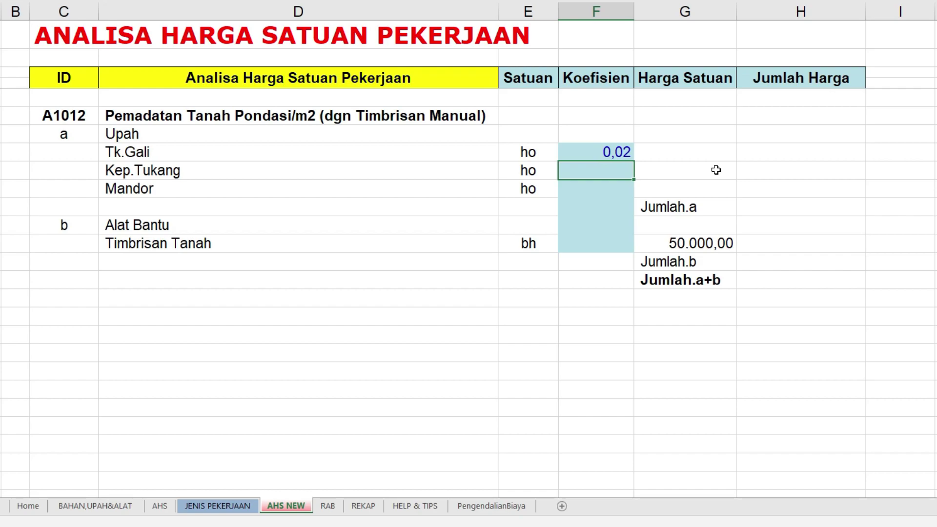
type("0,")
type("0044")
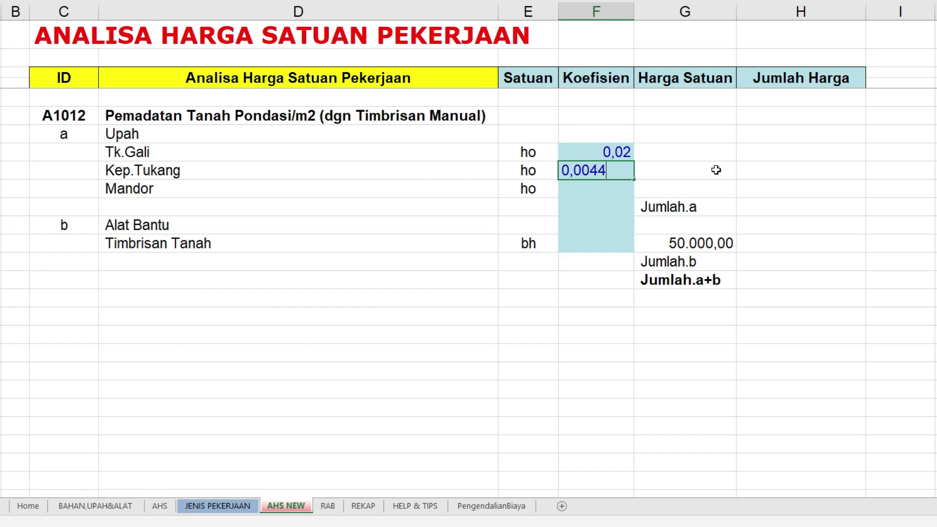
left_click(578, 191)
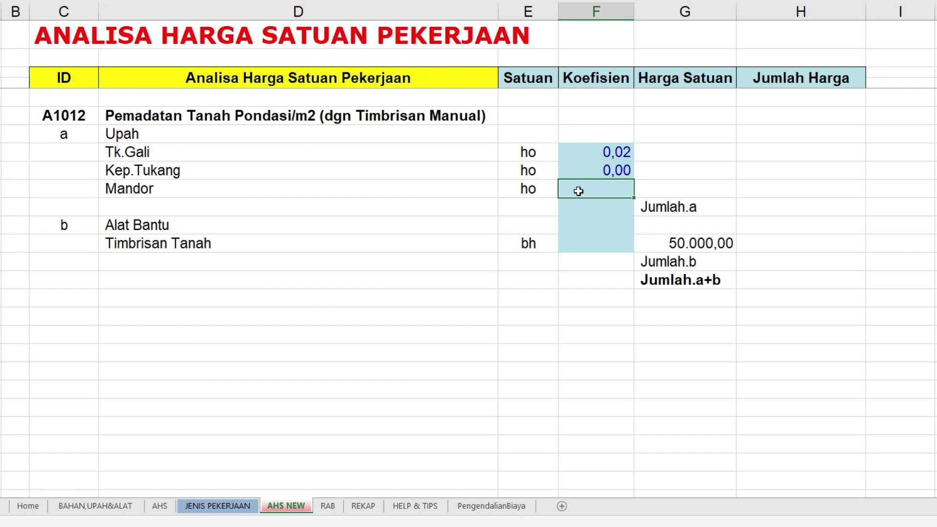
type("0,")
type("0015")
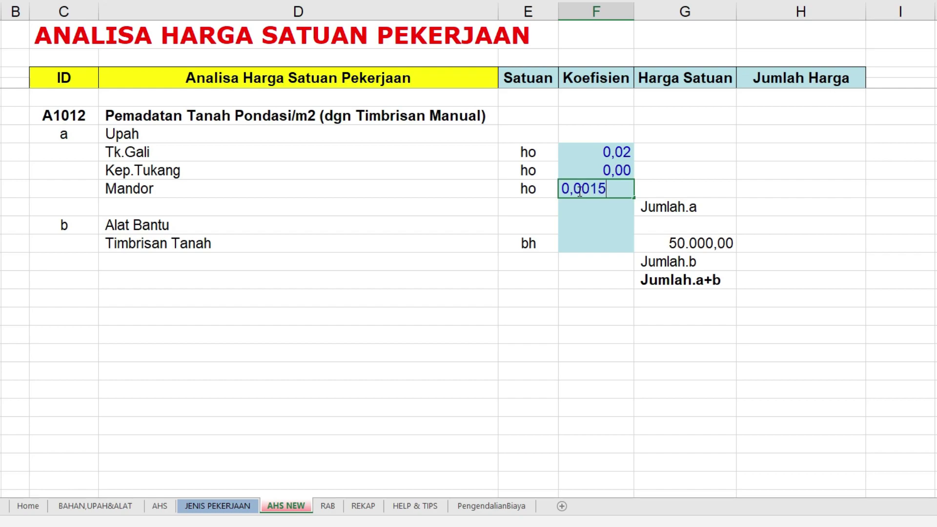
left_click(587, 245)
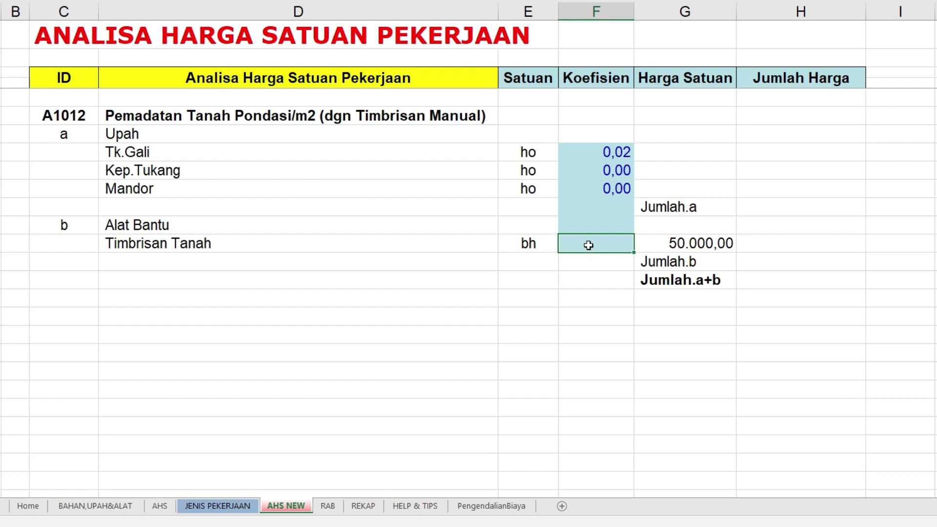
double_click(588, 245)
type("0,0")
type("200")
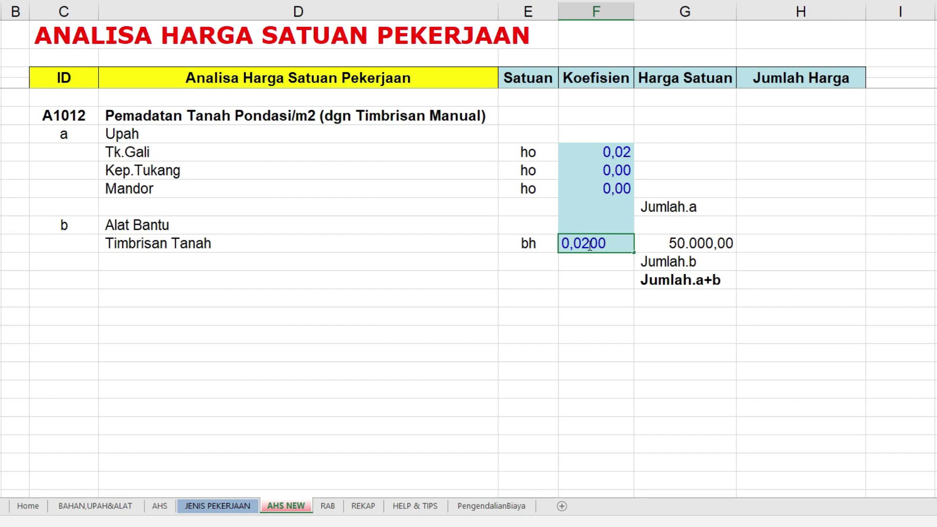
key("Return")
left_click(644, 169)
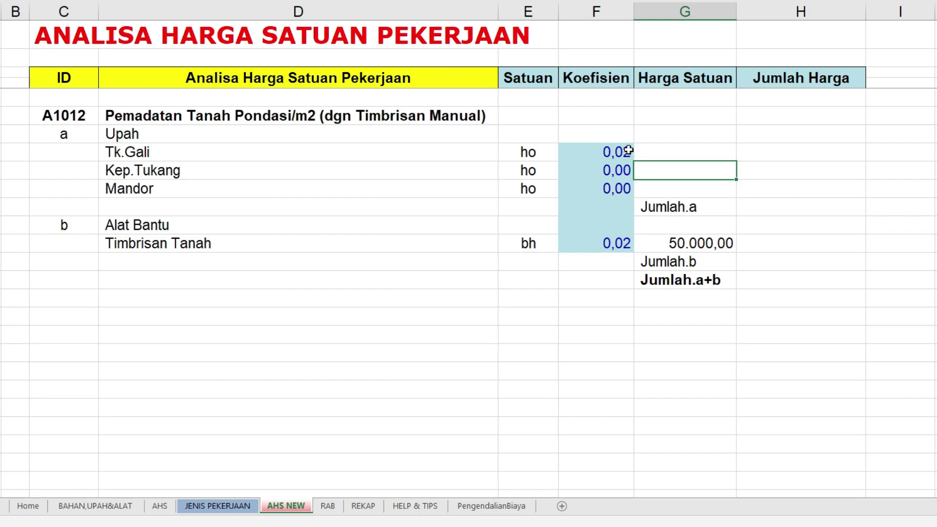
- Open Format Cells for the A1012 coefficients, try Accounting, then cancel without applying
left_click_drag(626, 151, 617, 242)
right_click(611, 226)
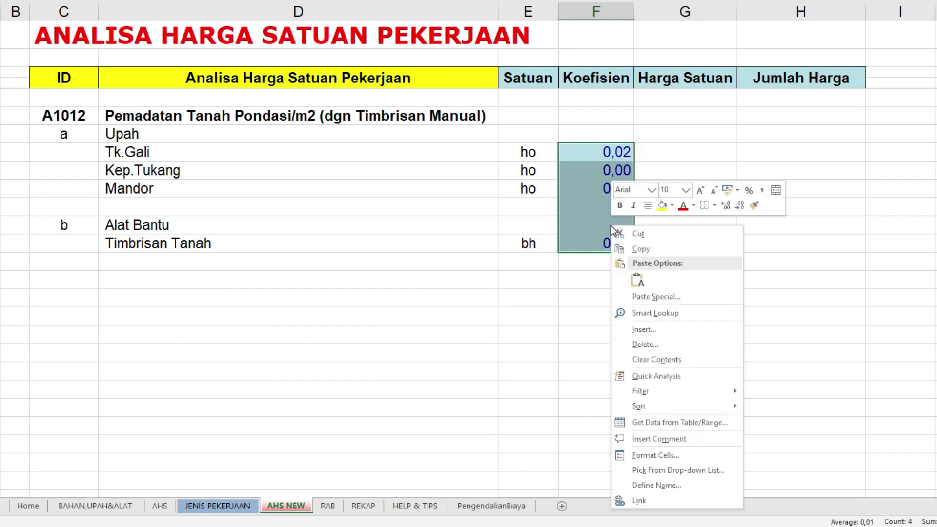
left_click(684, 453)
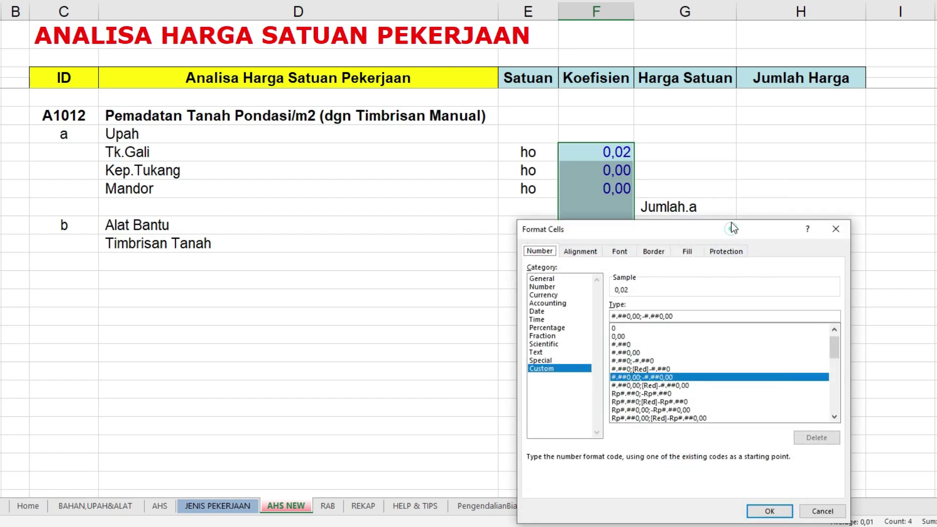
left_click_drag(732, 229, 728, 118)
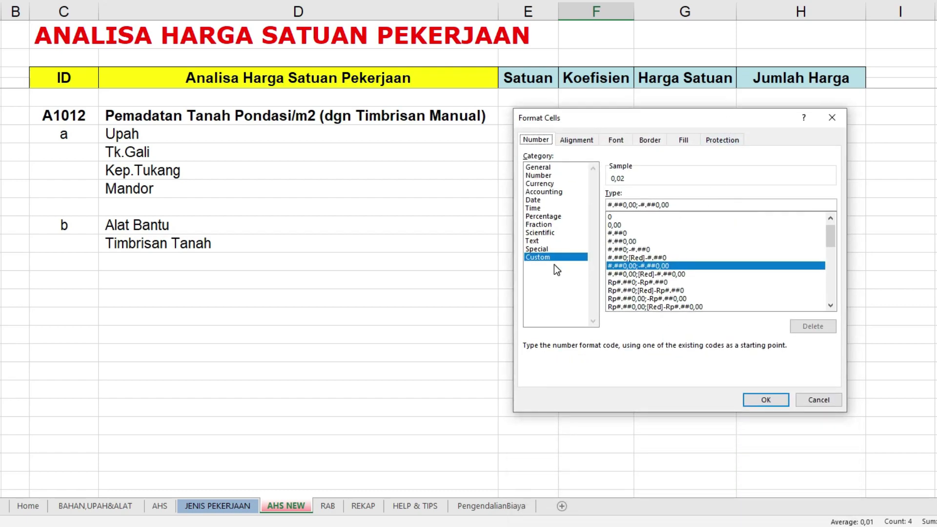
left_click(548, 192)
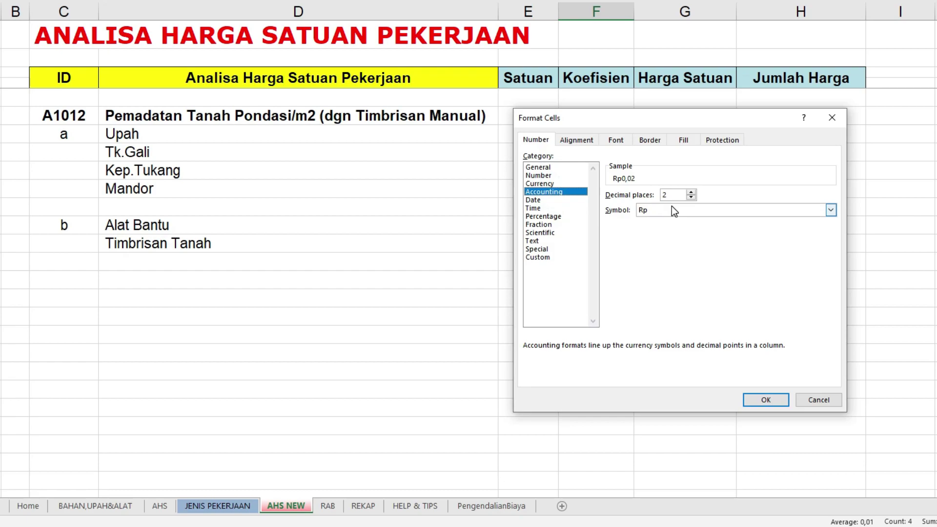
left_click(826, 401)
scroll(868, 341, "up", 2)
scroll(849, 337, "up", 2)
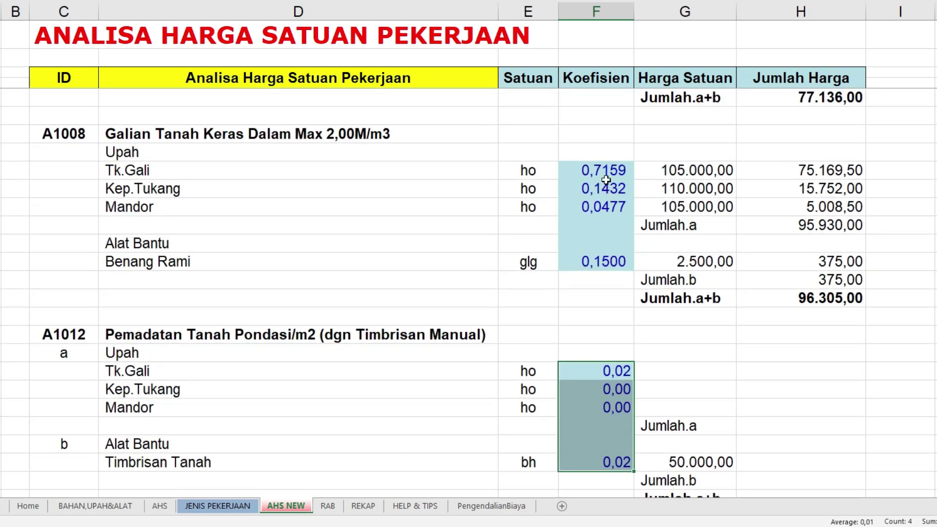
- Check the four-decimal number format used by A1008's 0,7159 Tk.Gali coefficient
left_click(607, 174)
right_click(608, 175)
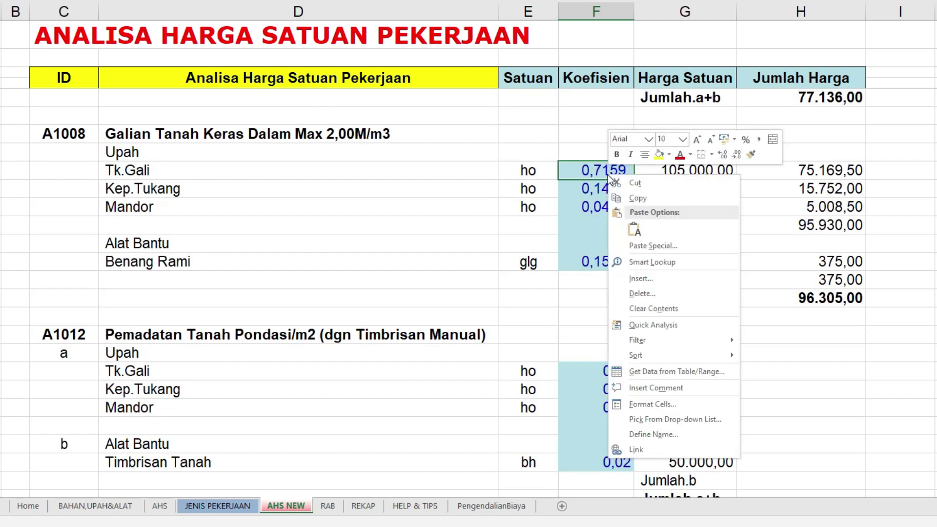
left_click(688, 404)
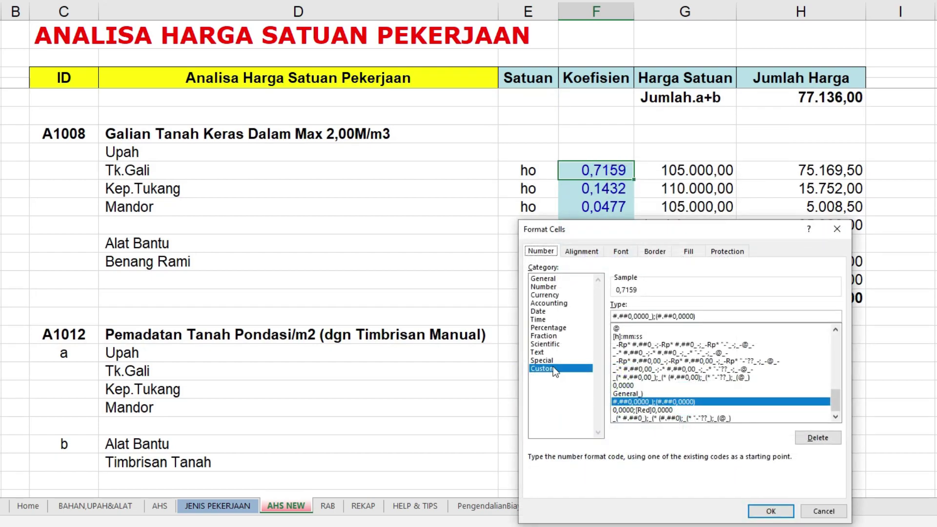
scroll(643, 337, "up", 1)
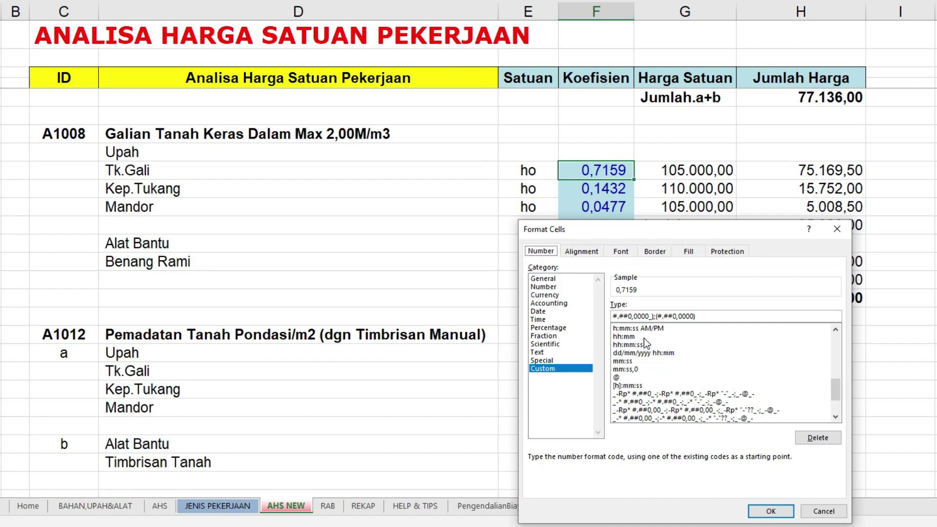
scroll(643, 338, "down", 1)
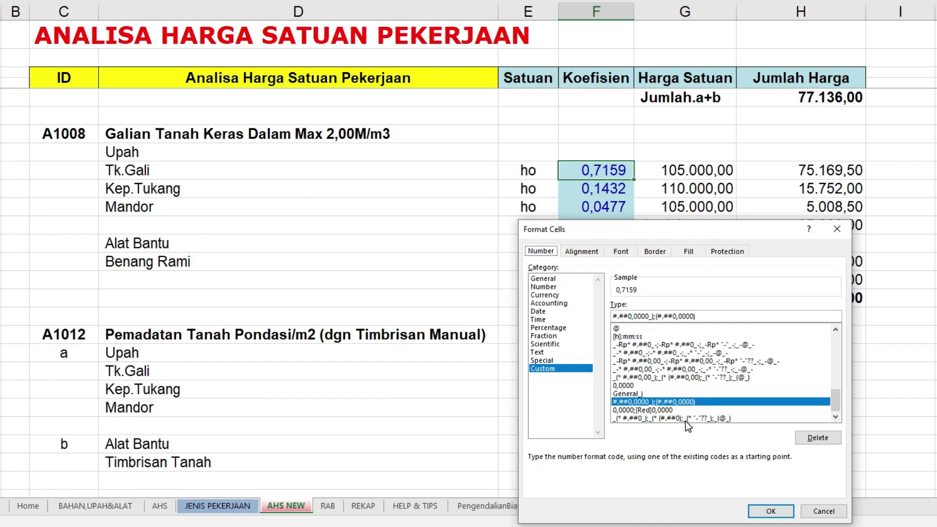
left_click(770, 511)
scroll(692, 397, "down", 3)
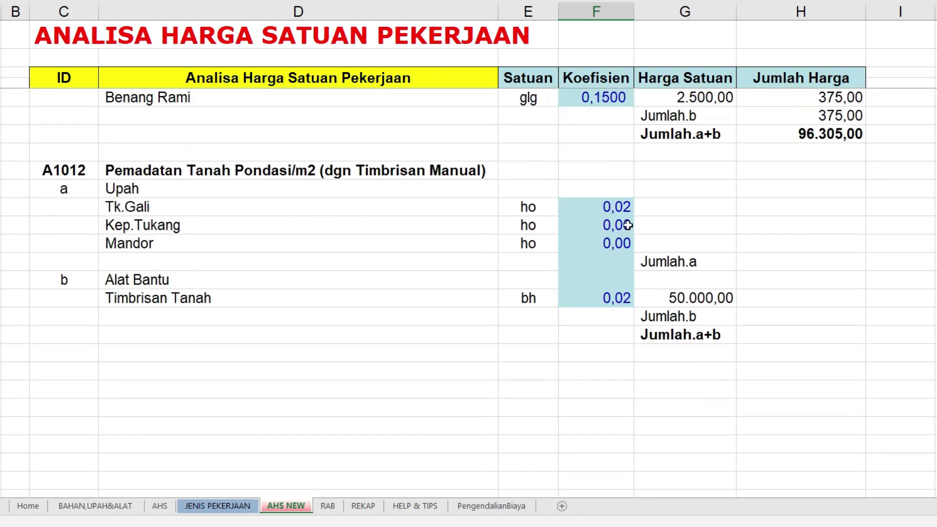
- Apply the #.##0,0000_);(#.##0,0000) format to A1012's Koefisien cells, Tk.Gali through Timbrisan Tanah
left_click(619, 207)
left_click_drag(619, 207, 613, 298)
right_click(610, 284)
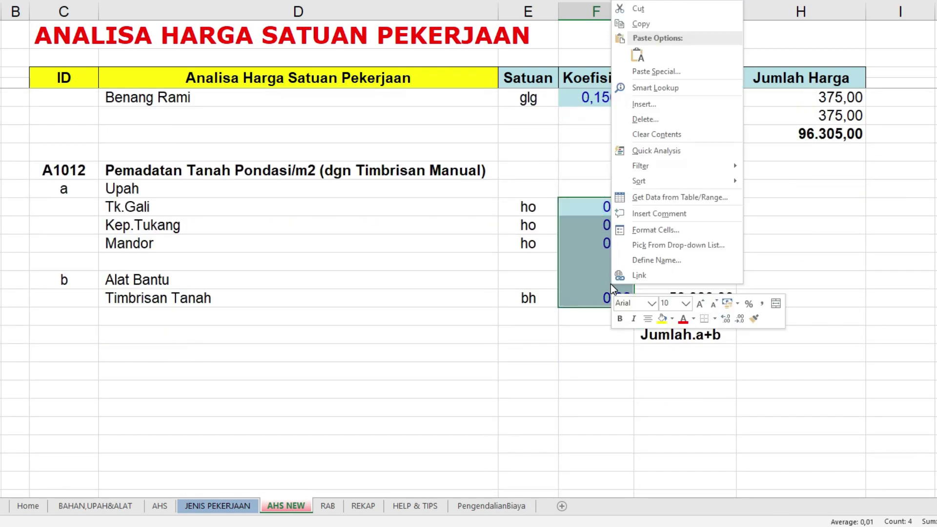
left_click(652, 230)
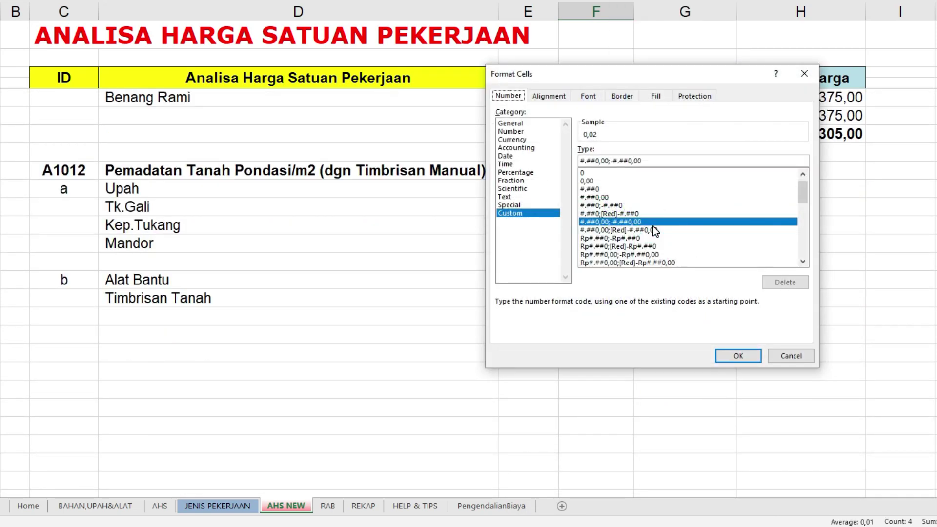
left_click_drag(802, 195, 807, 252)
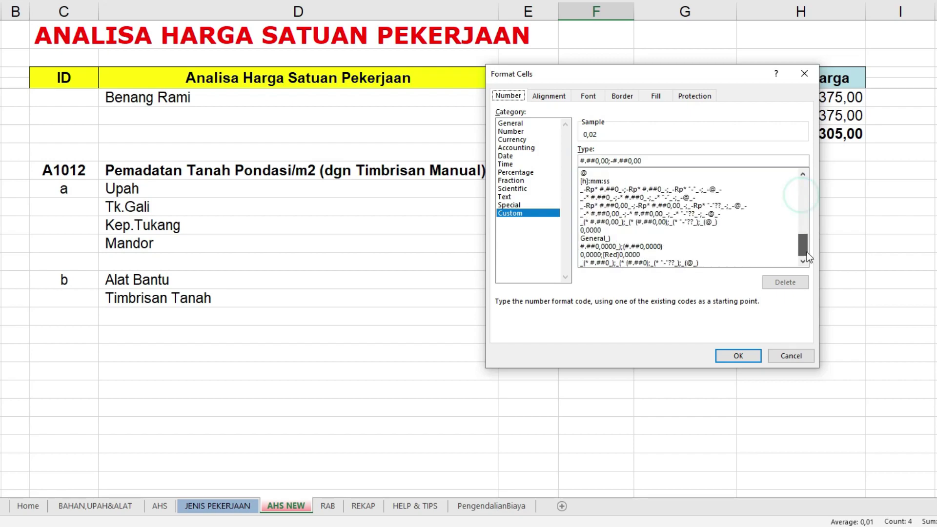
left_click(640, 247)
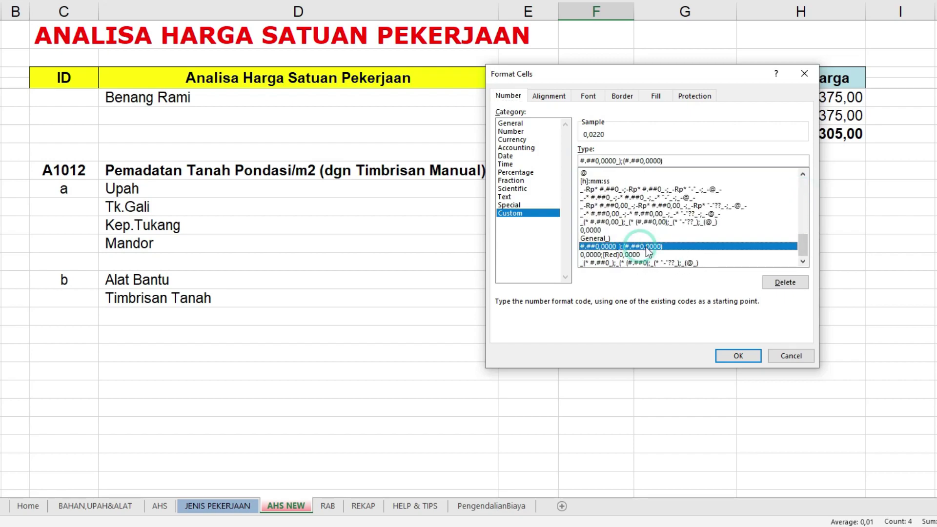
left_click(738, 356)
- Link A1012's Tk.Gali unit price to A1008's Tk.Gali price of 105.000,00
left_click(795, 347)
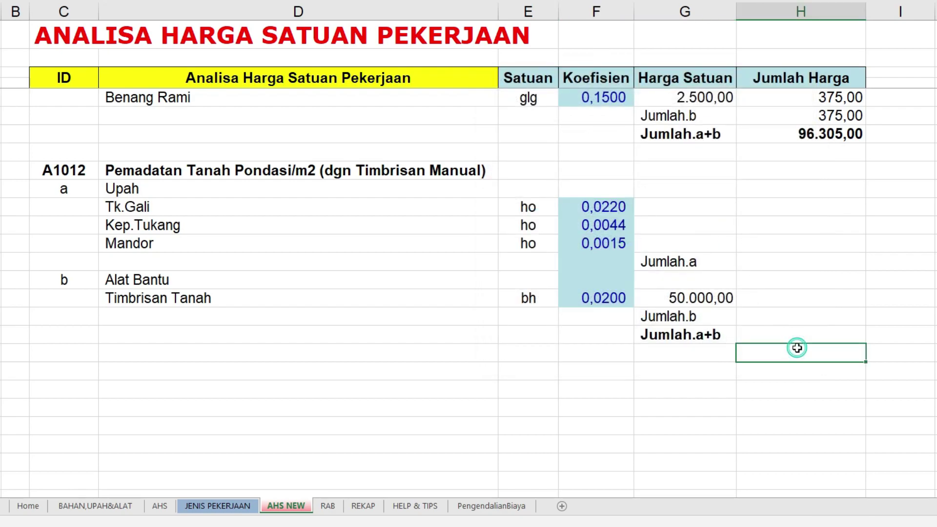
scroll(620, 226, "up", 1)
scroll(776, 283, "down", 2)
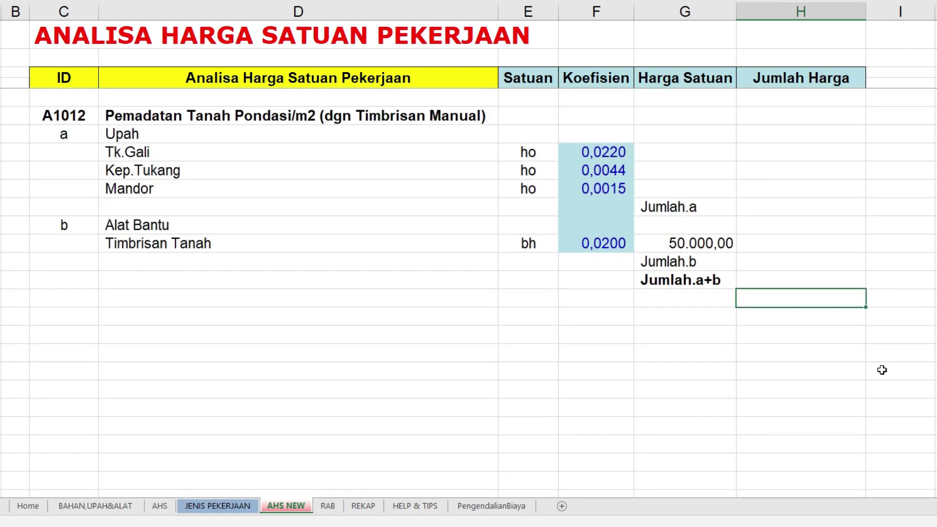
left_click(882, 370)
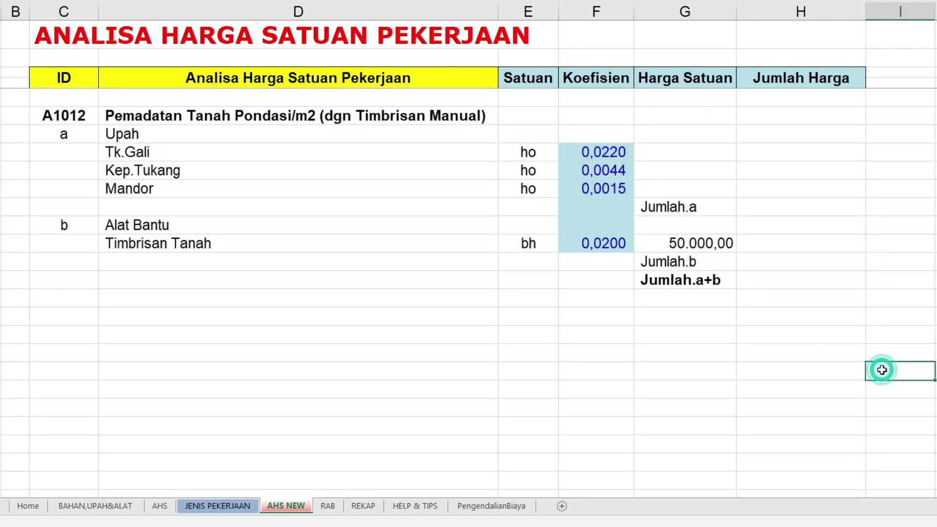
left_click(676, 153)
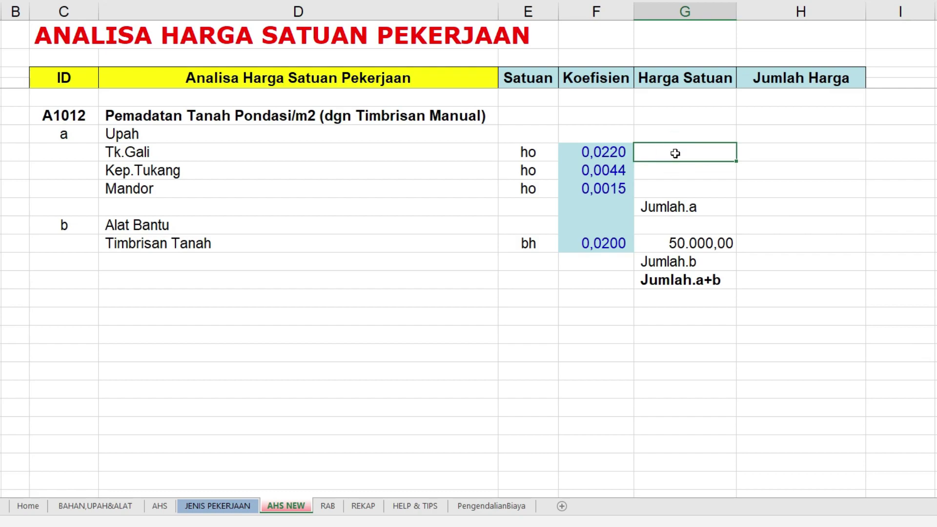
scroll(869, 282, "up", 3)
scroll(869, 281, "up", 1)
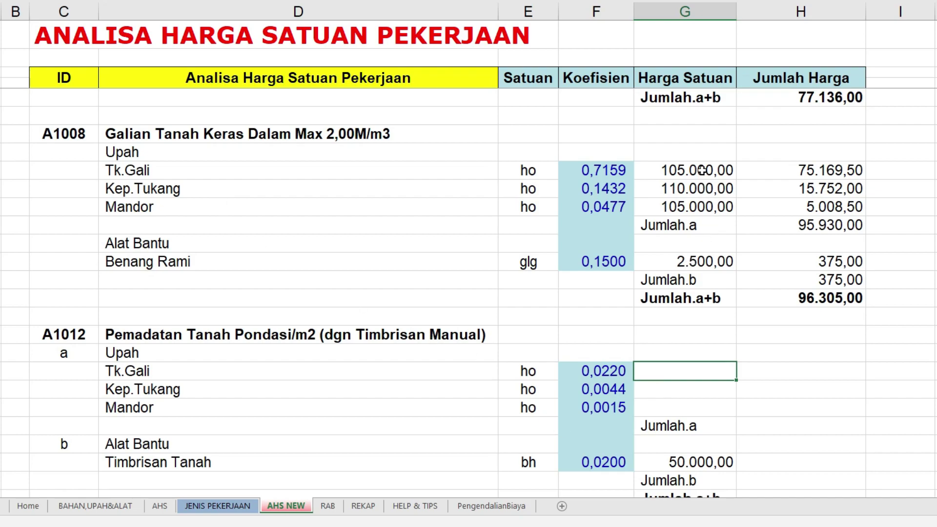
type("=")
left_click(701, 173)
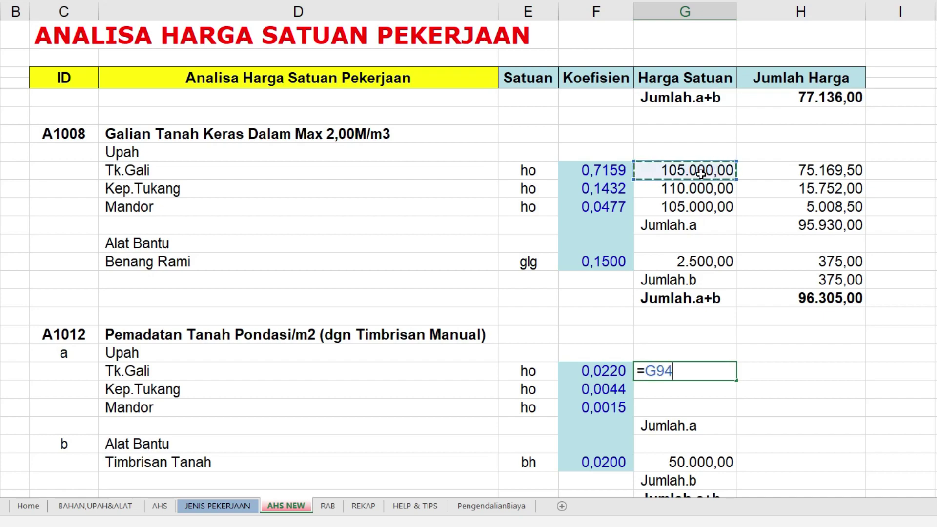
key("Return")
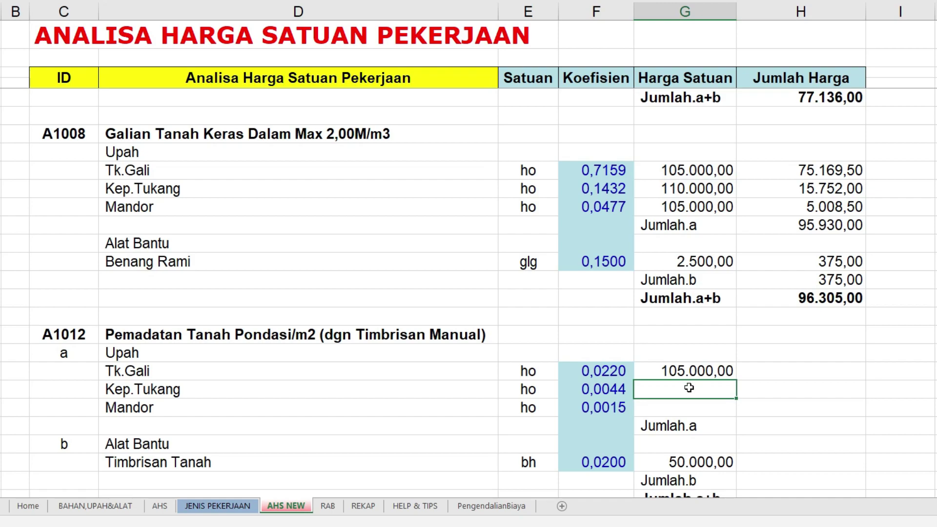
- Link Kep.Tukang and Mandor unit prices to A1008's 110.000,00 and 105.000,00
type("=")
left_click(689, 190)
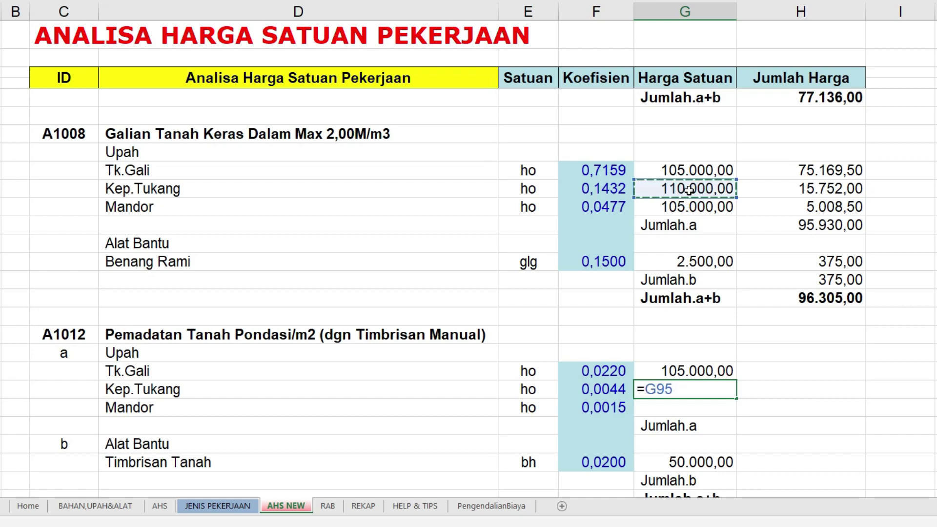
key("Return")
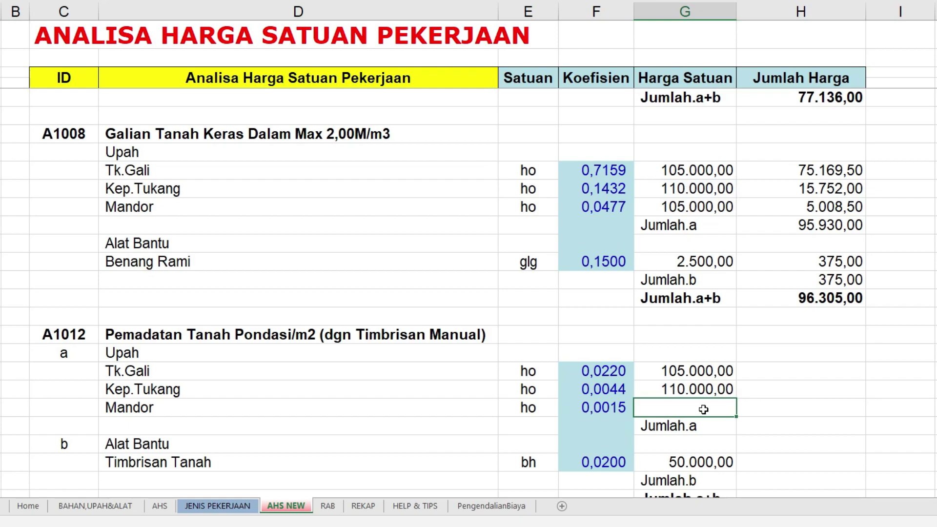
type("=")
left_click(690, 208)
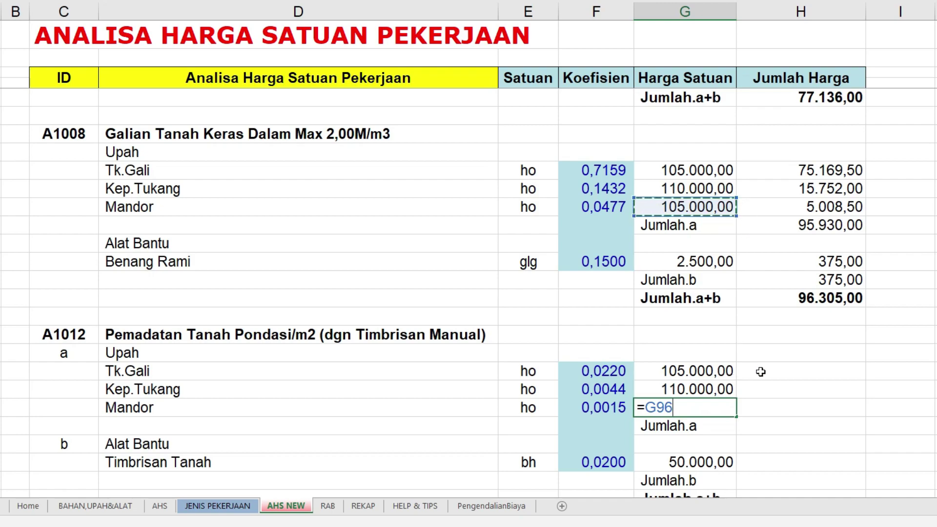
key("Return")
- Start a formula in the Timbrisan Tanah unit price cell
scroll(760, 371, "down", 1)
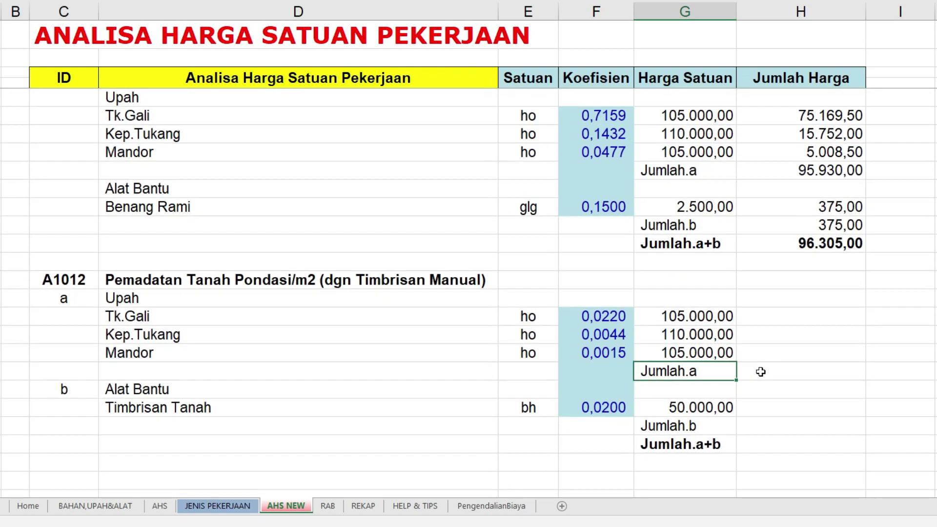
scroll(760, 372, "down", 1)
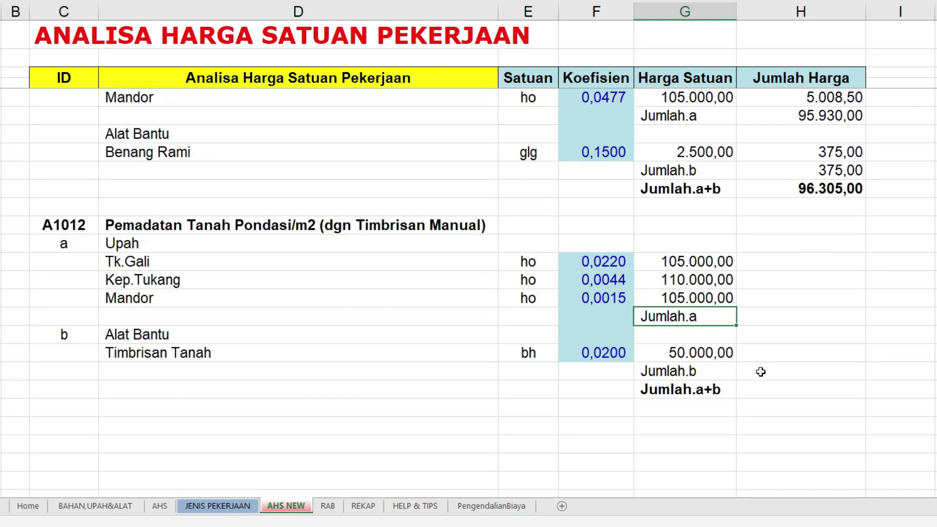
left_click(695, 356)
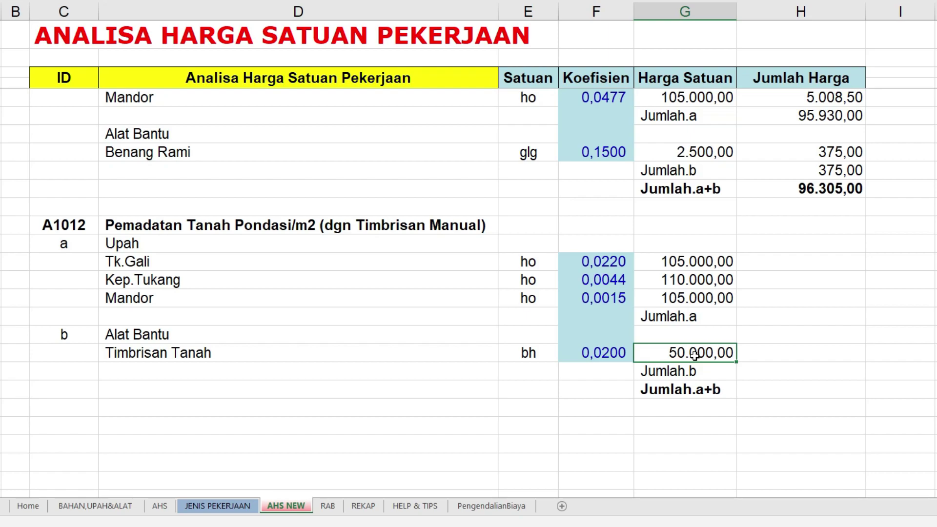
type("=")
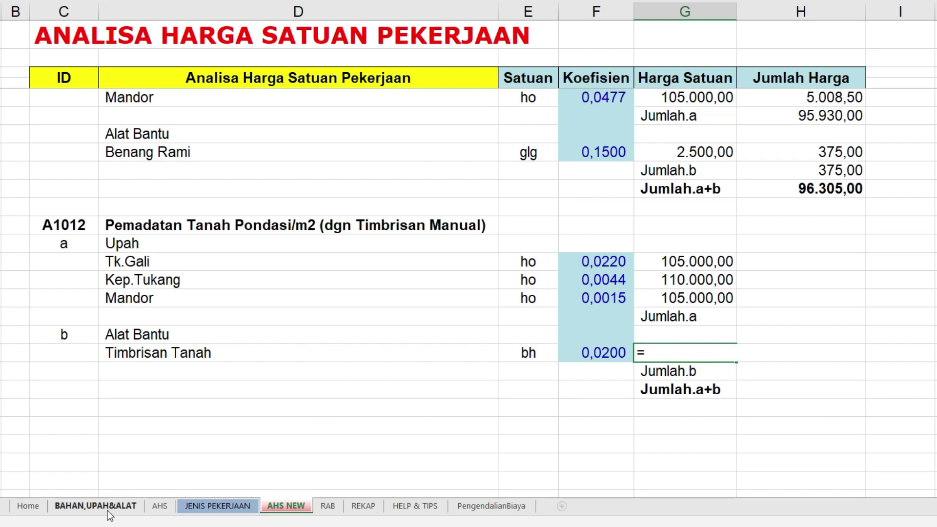
- Reference the 50.000,00 Timbrisan Tanah price on BAHAN,UPAH&ALAT and return to AHS NEW
left_click(108, 507)
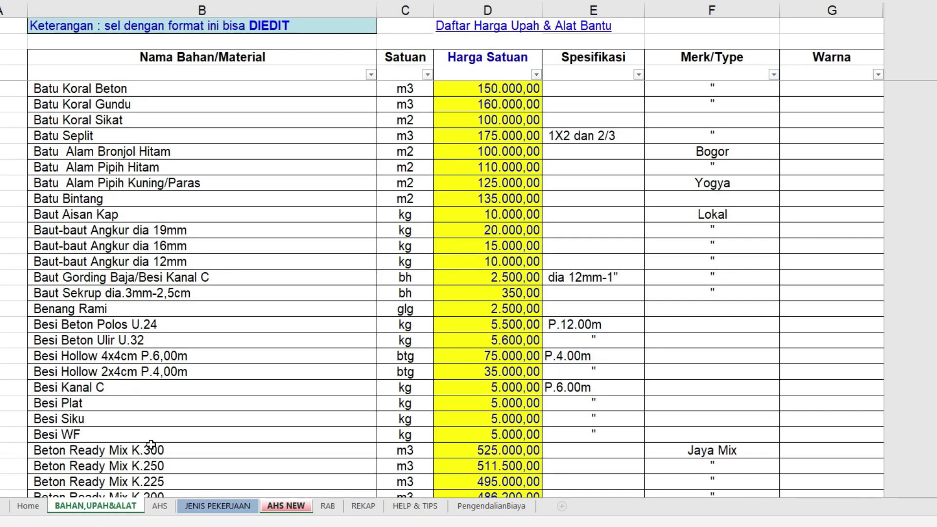
scroll(178, 430, "down", 5)
scroll(178, 429, "down", 10)
scroll(178, 429, "down", 10)
scroll(178, 429, "down", 3)
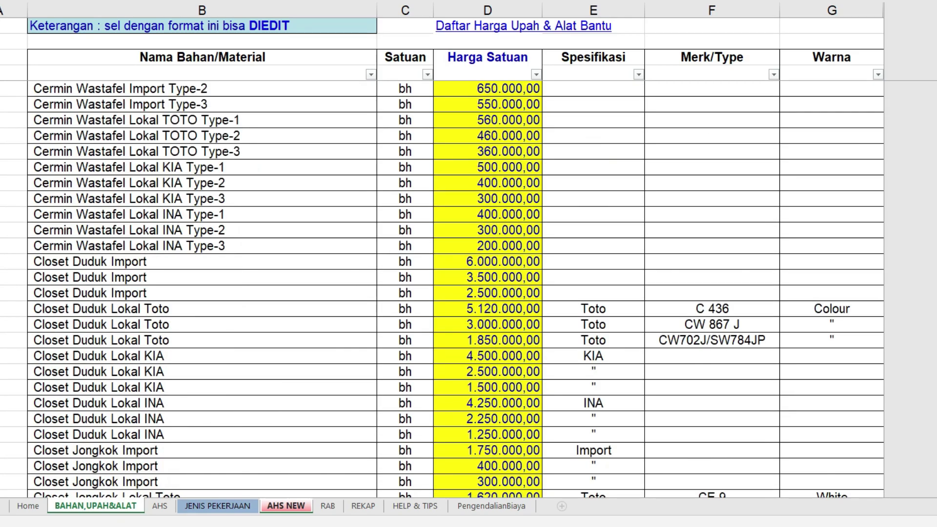
scroll(445, 289, "down", 10)
scroll(445, 289, "down", 10)
scroll(445, 289, "down", 10)
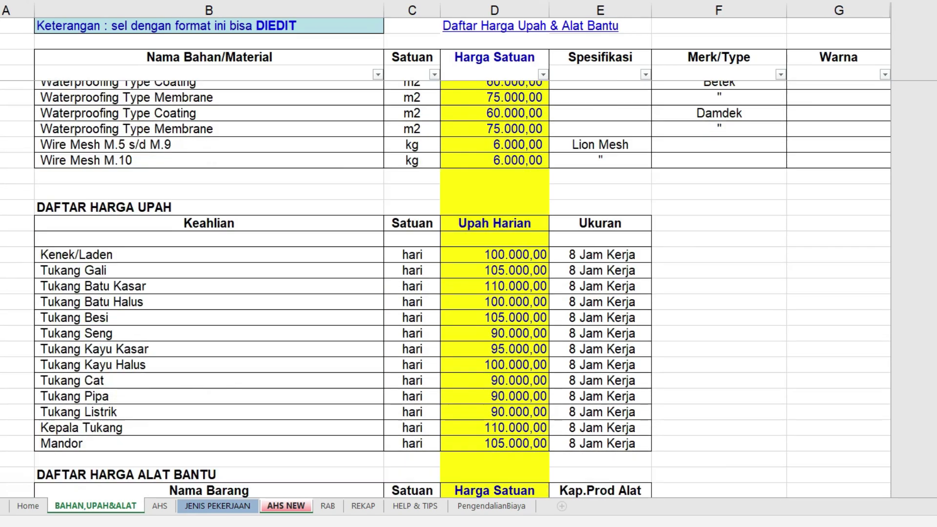
scroll(446, 289, "down", 3)
scroll(445, 289, "down", 5)
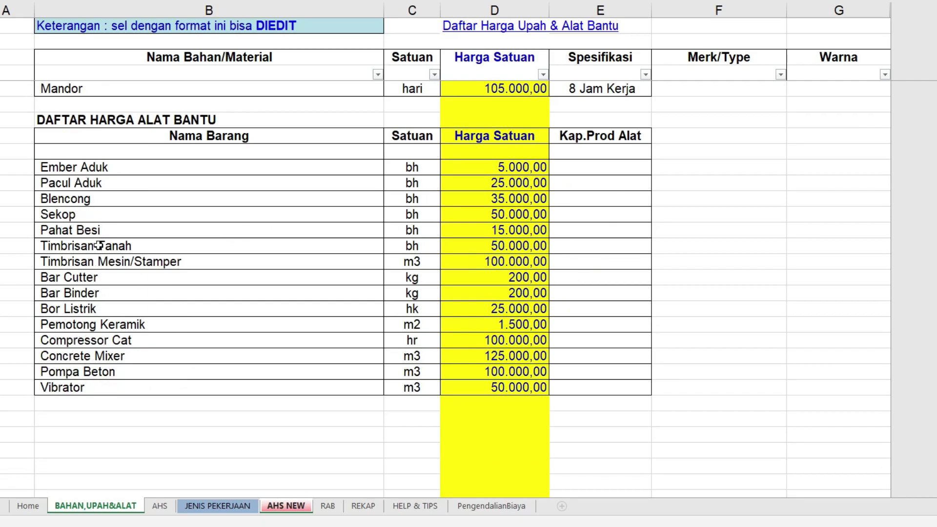
left_click(514, 245)
key("ctrl+c")
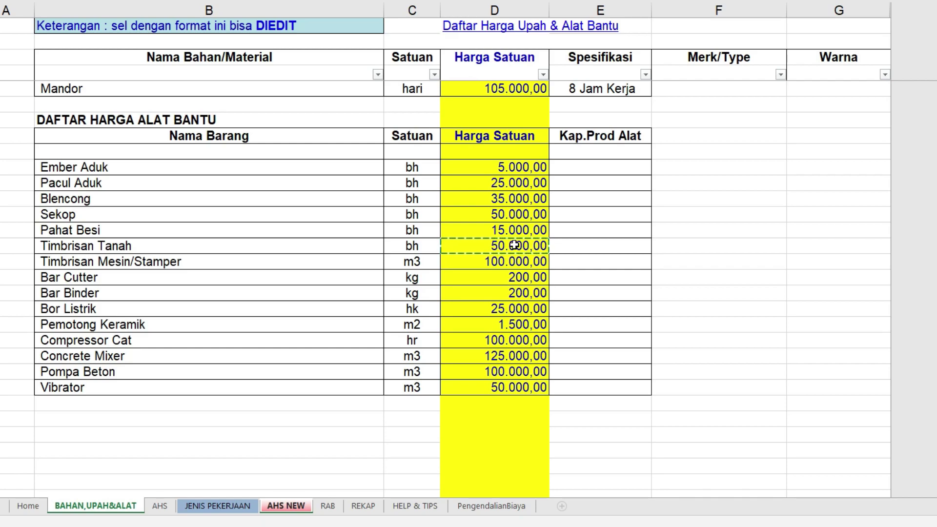
key("ctrl+Page_Down")
key("ctrl+Page_Down")
key("ctrl+Page_Down")
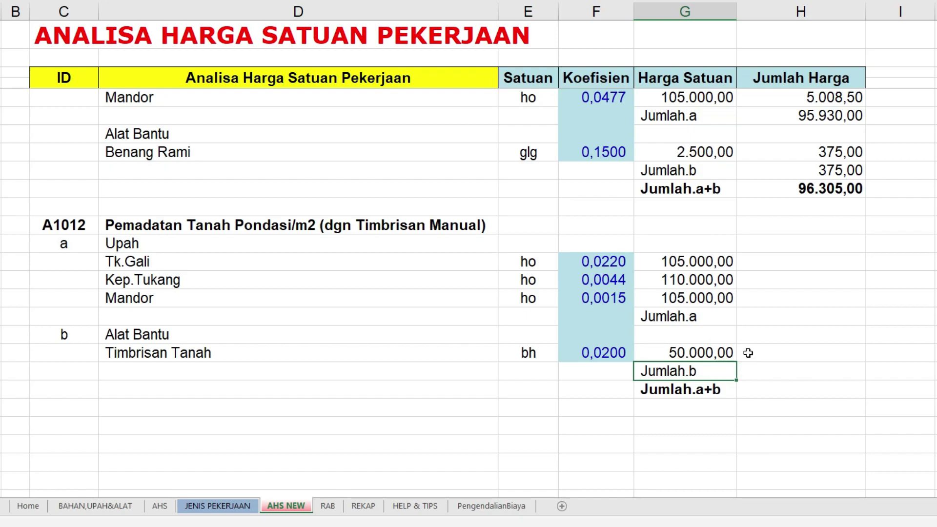
- Enter =F105*G105 for Tk.Gali (2.310,00) and fill it down to Kep.Tukang and Mandor
left_click(749, 260)
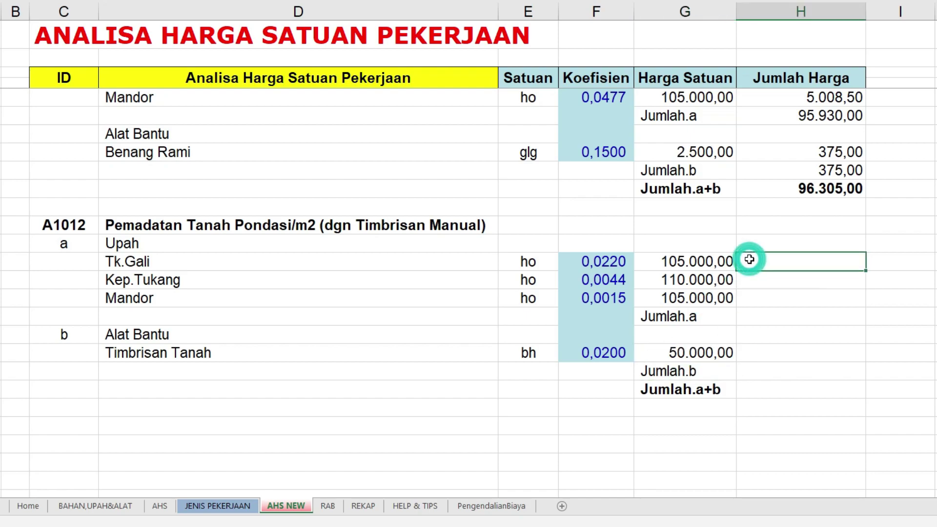
type("=")
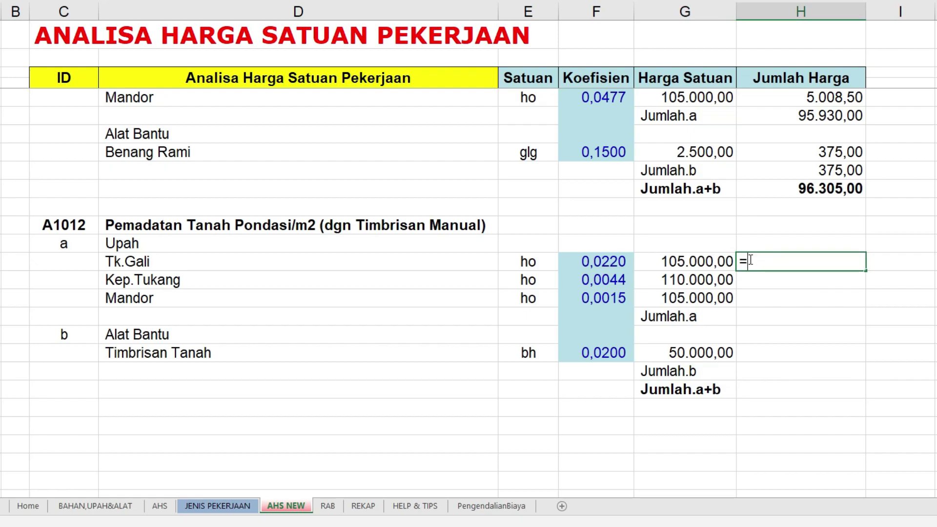
left_click(605, 264)
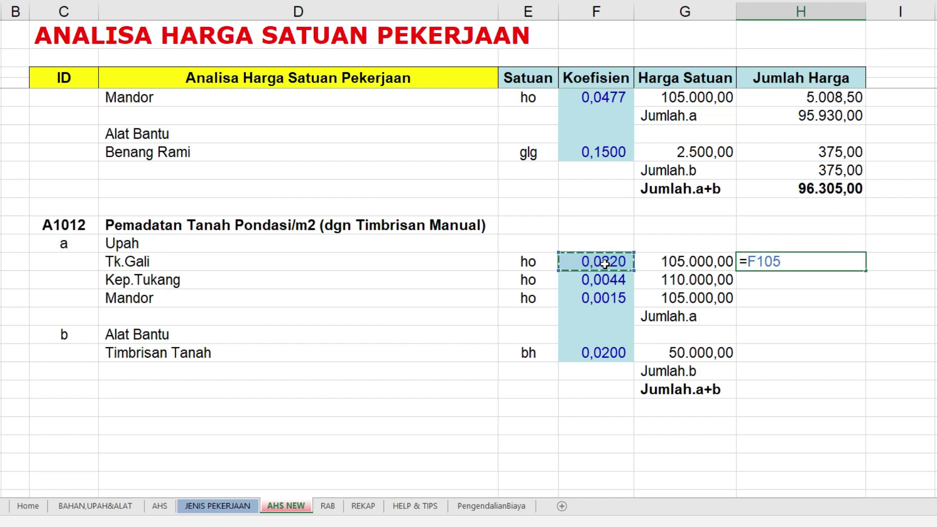
type("*")
left_click(677, 264)
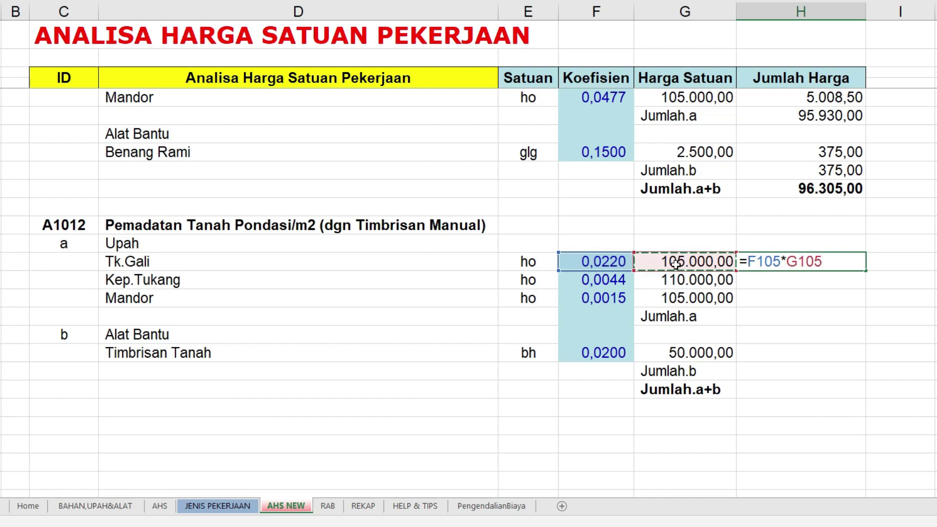
key("Return")
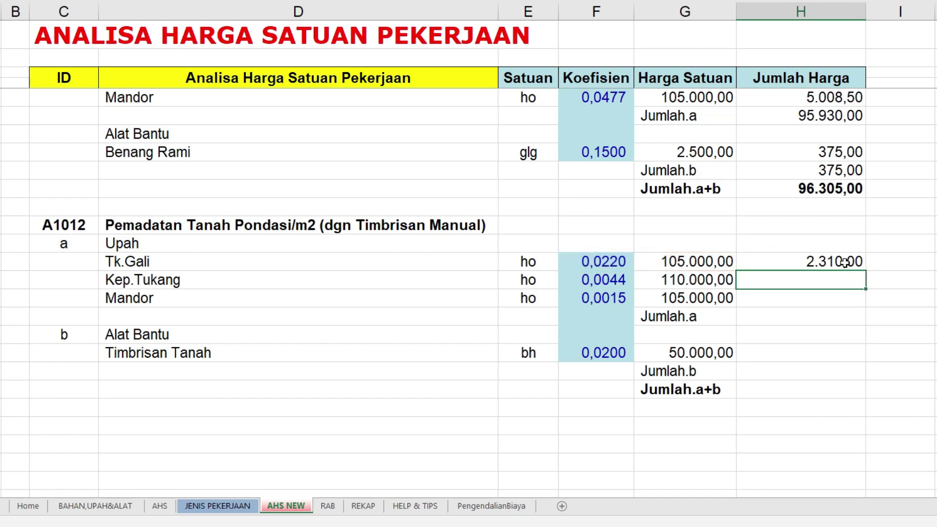
left_click(845, 262)
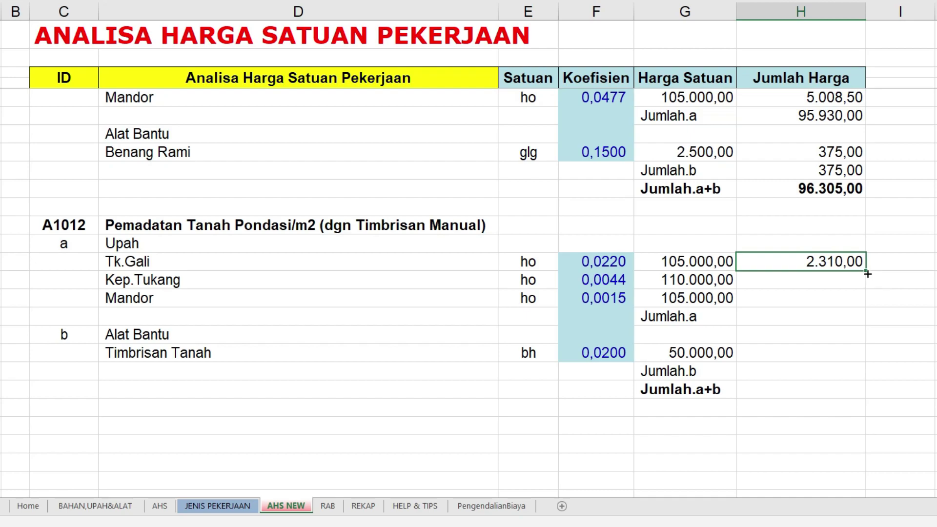
left_click_drag(866, 271, 865, 301)
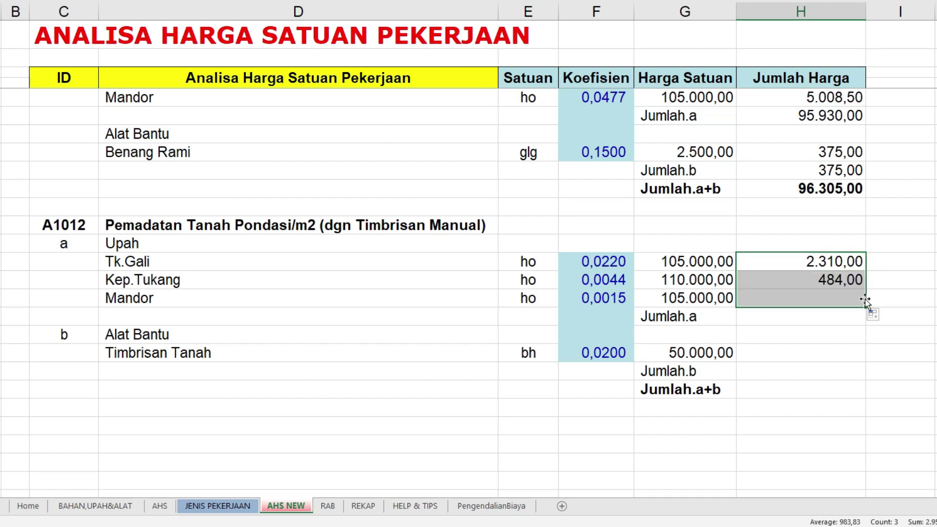
left_click(920, 318)
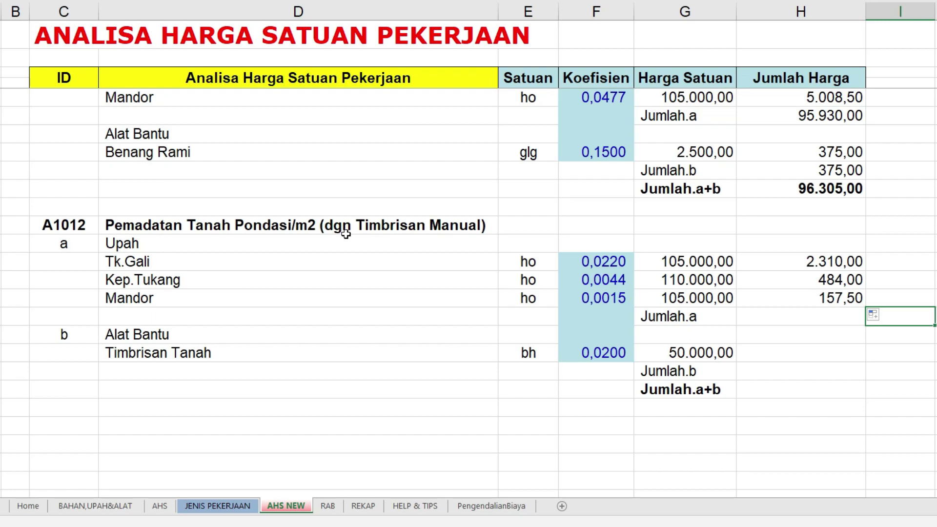
left_click(832, 317)
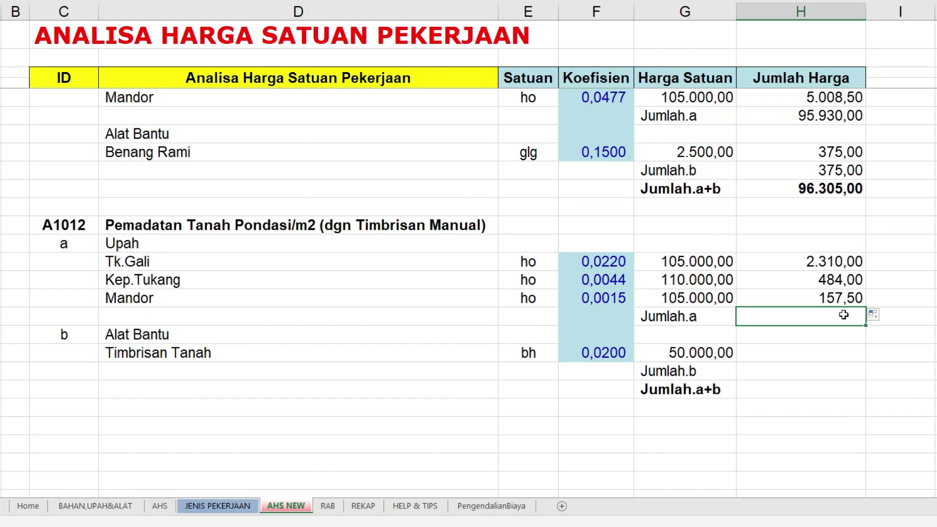
- Enter =SUM(H105:H107) as Jumlah.a, giving 2.951,50
type("=")
type("sum")
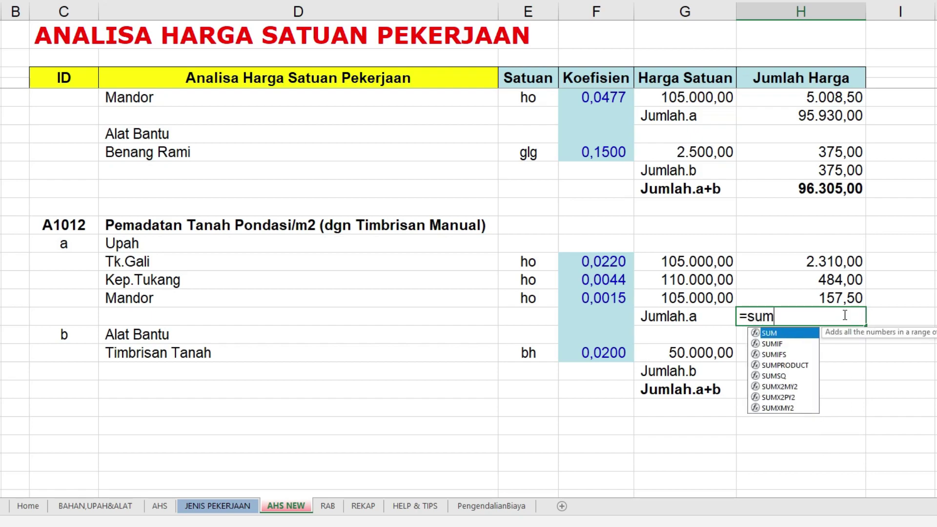
type("(")
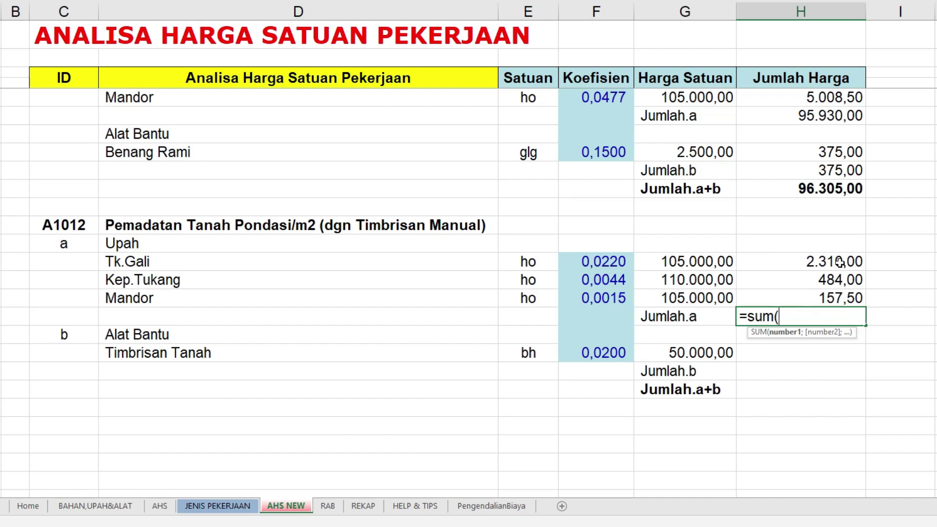
left_click_drag(840, 262, 839, 293)
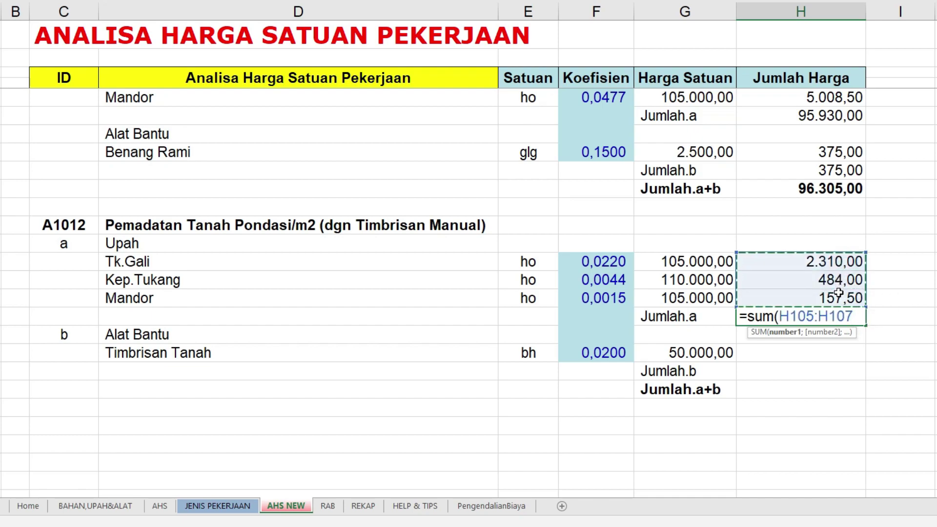
type(")")
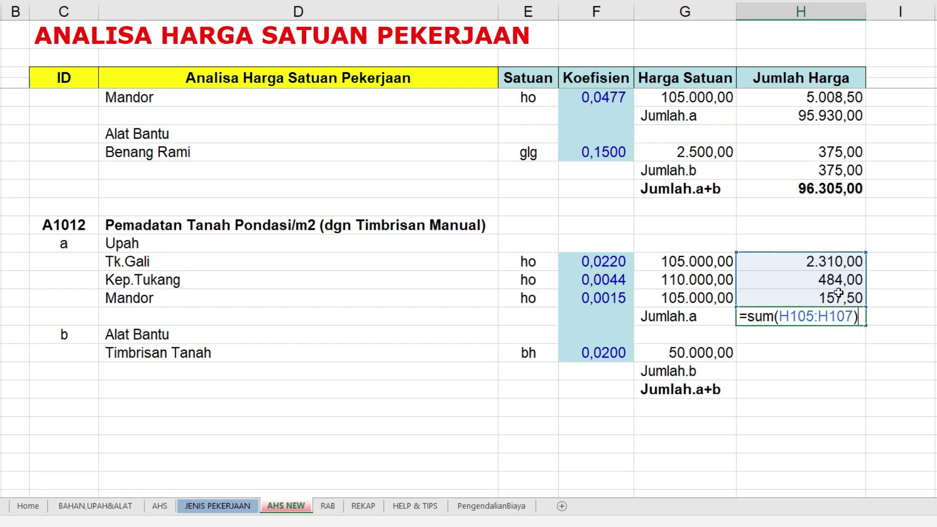
key("Return")
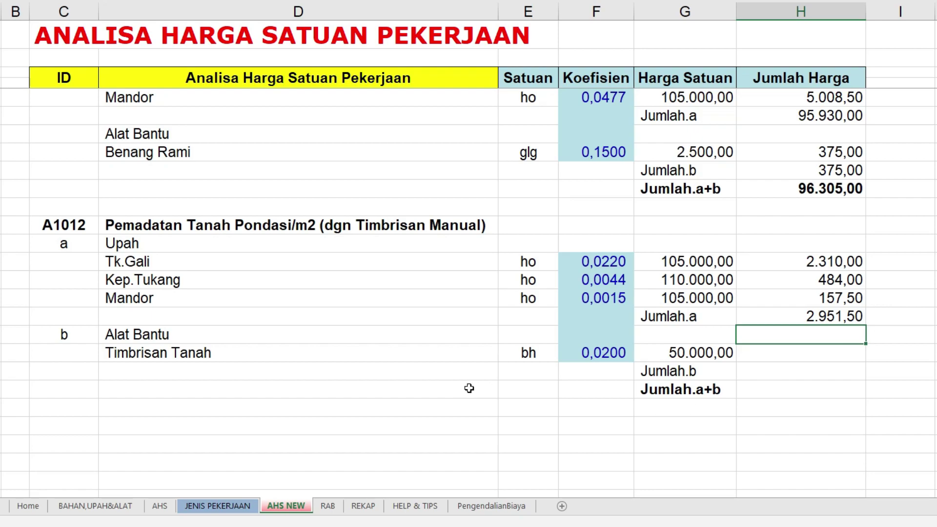
- Enter =F110*G110 for Timbrisan Tanah's Jumlah Harga, giving 1.000,00
left_click(785, 354)
type("=")
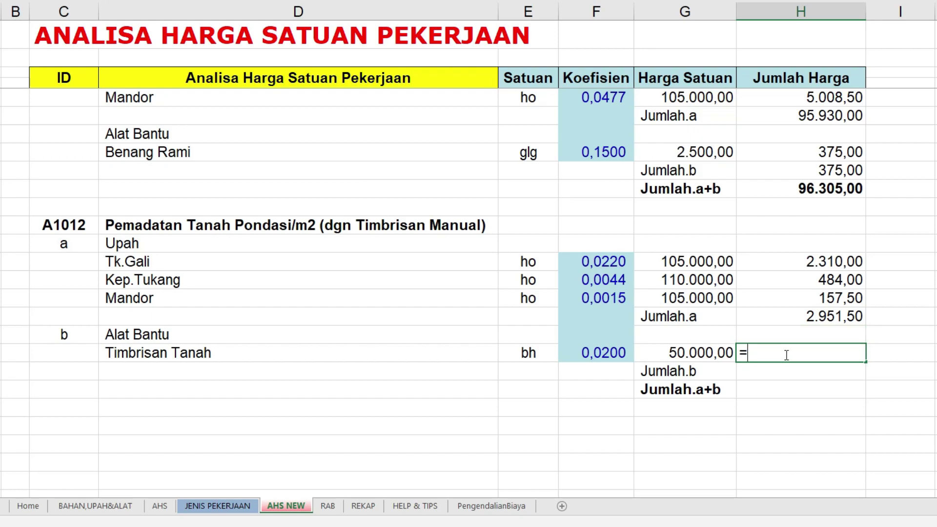
left_click(605, 356)
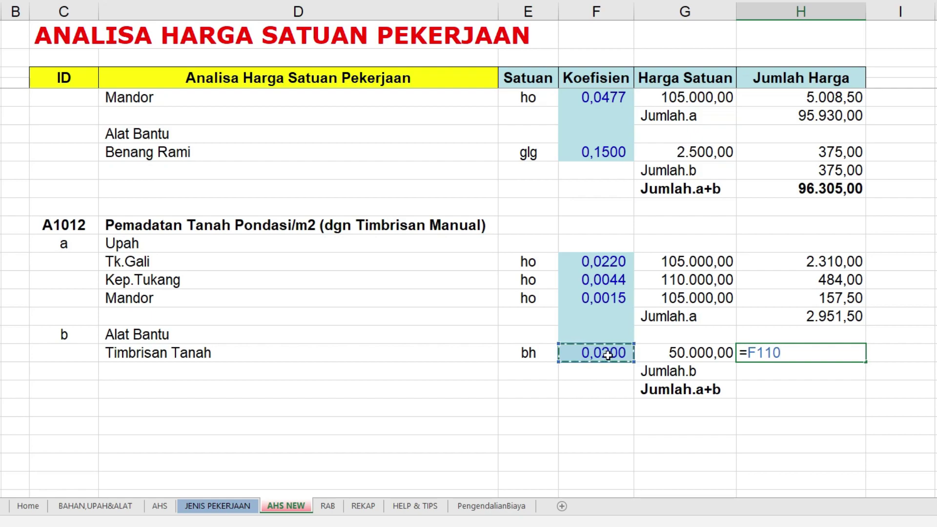
type("*")
left_click(715, 353)
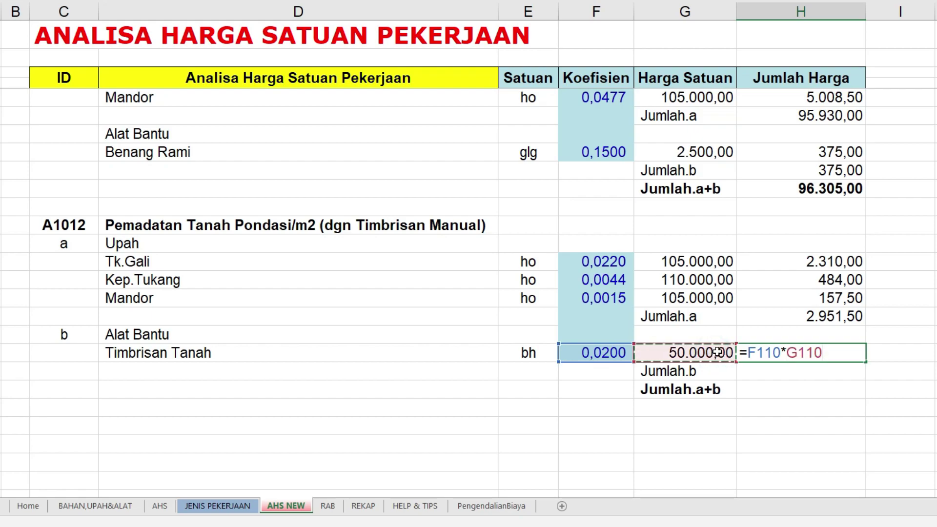
key("Return")
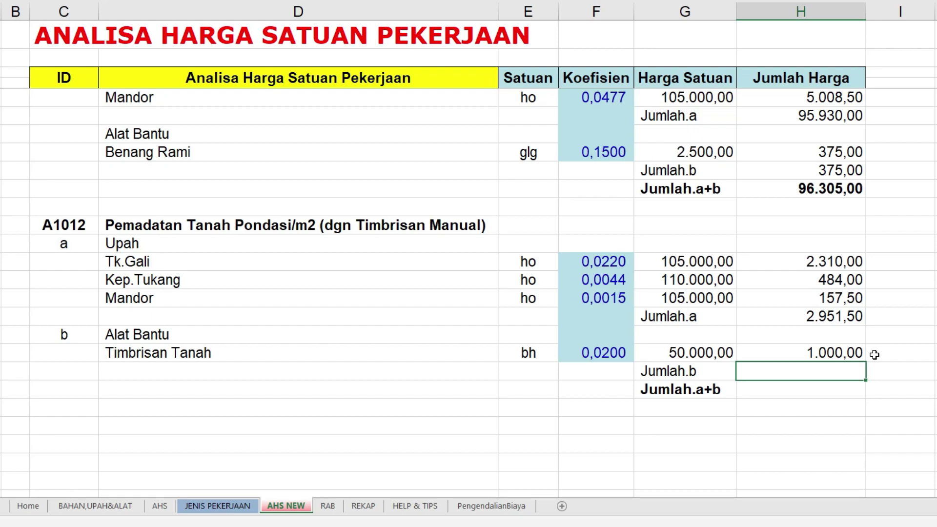
type("=")
- Set Jumlah.b to =H110 (1.000,00) and Jumlah.a+b to =H108+H111 (3.951,50)
left_click(849, 351)
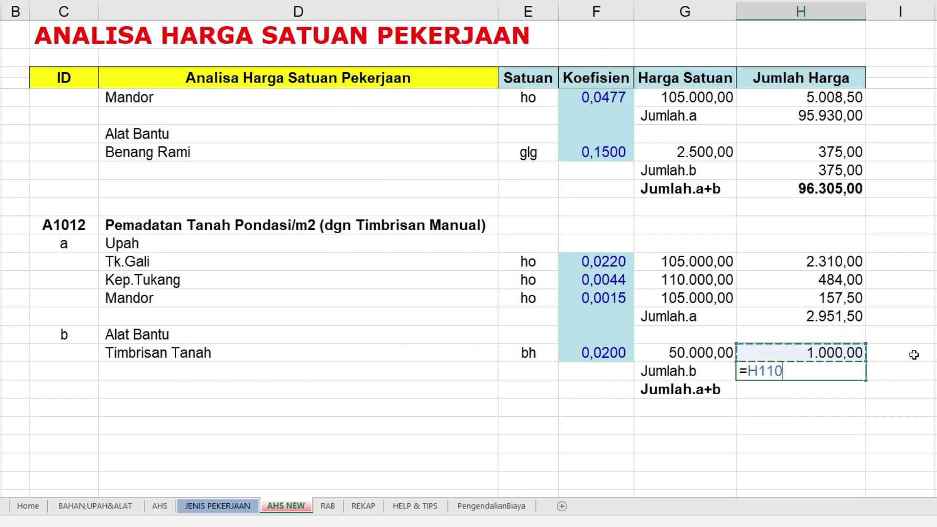
key("Return")
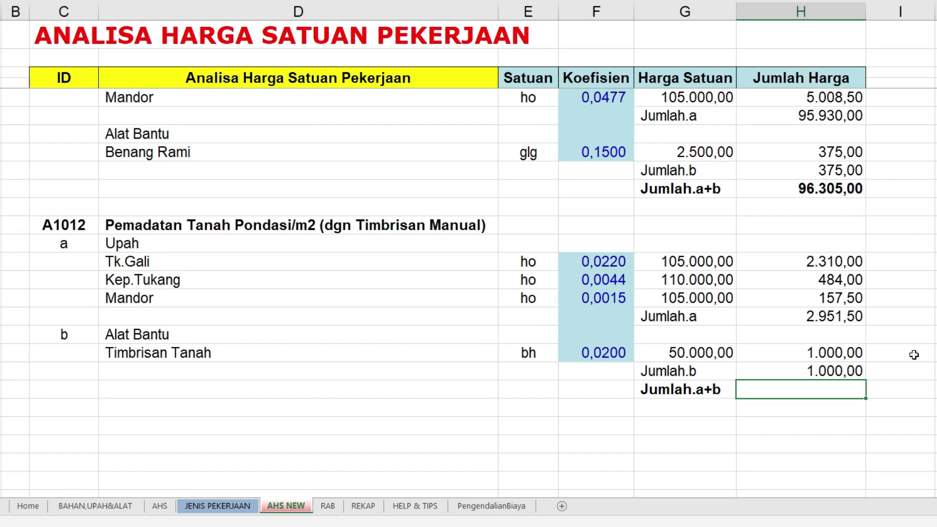
type("=")
left_click(829, 316)
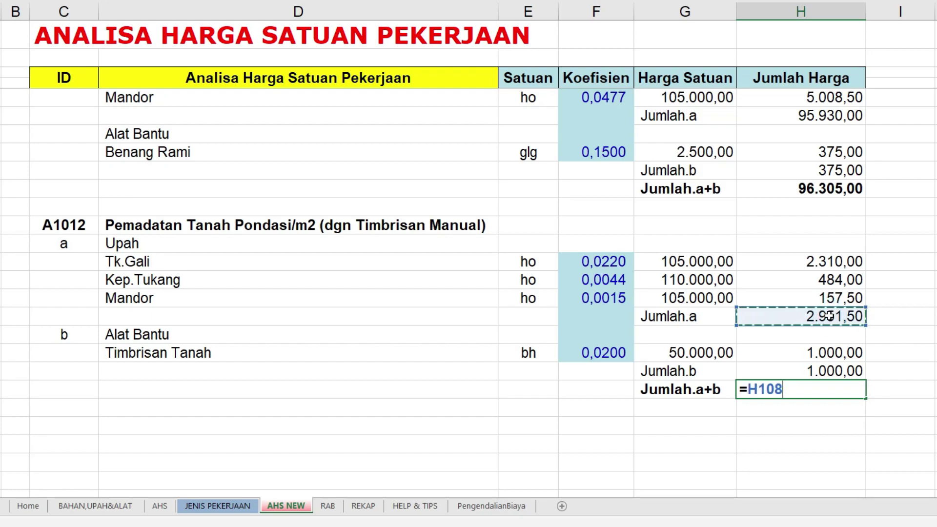
type("+")
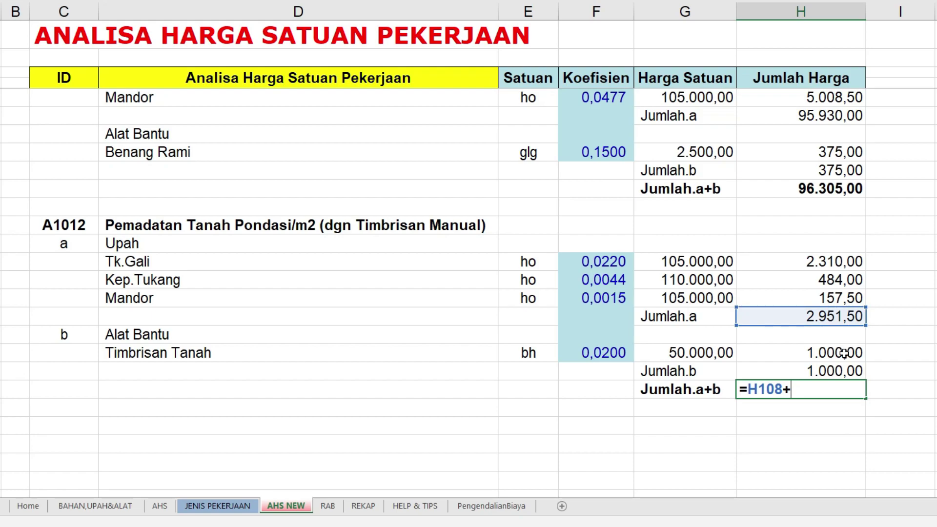
left_click(844, 371)
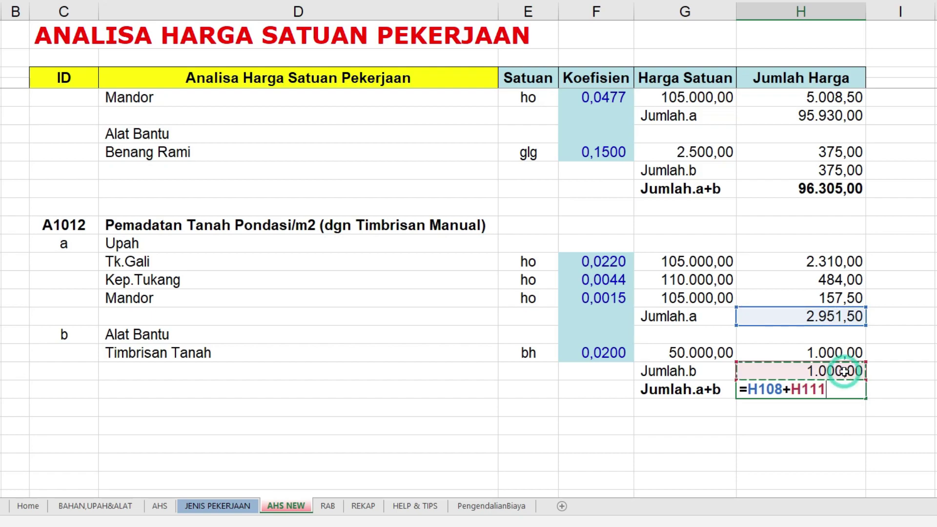
key("Return")
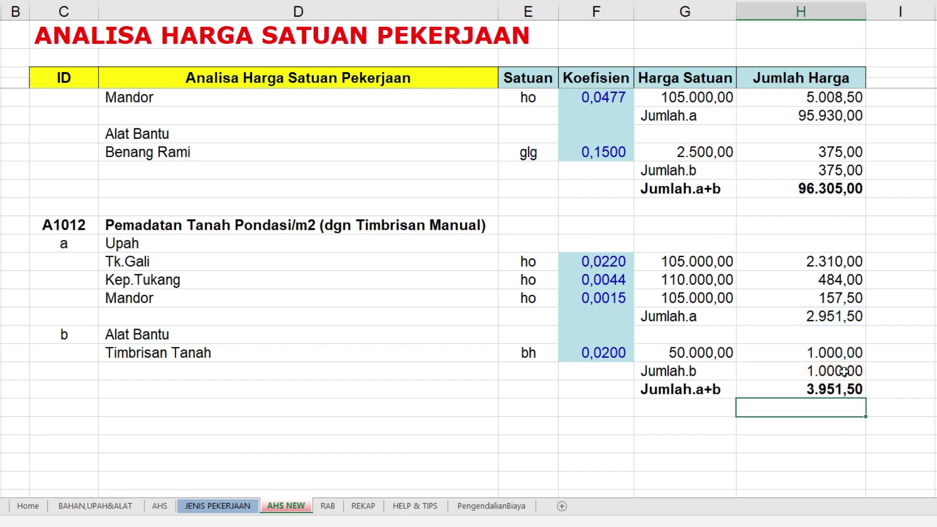
left_click(934, 425)
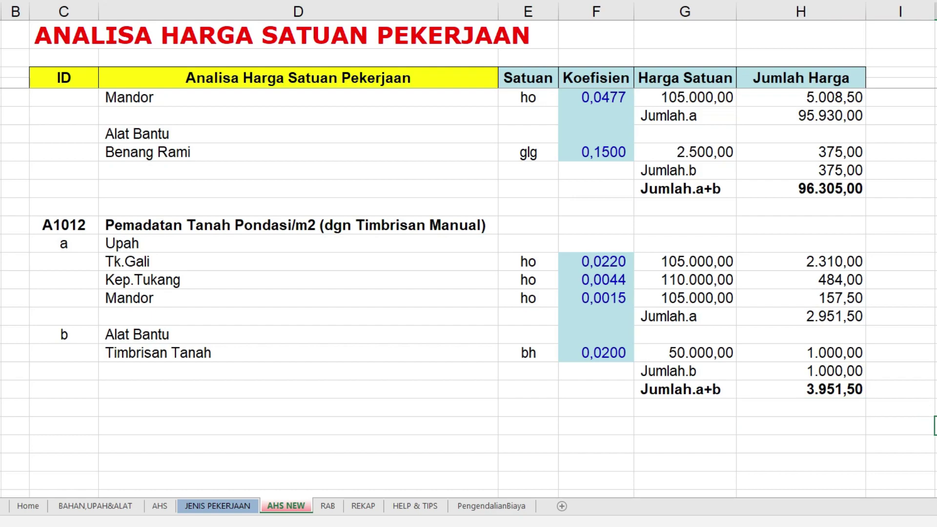
scroll(870, 84, "down", 2)
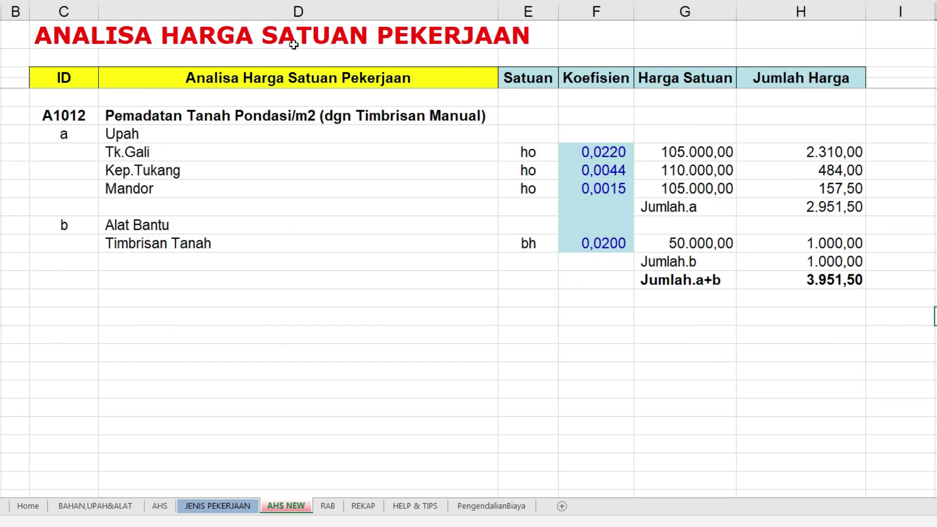